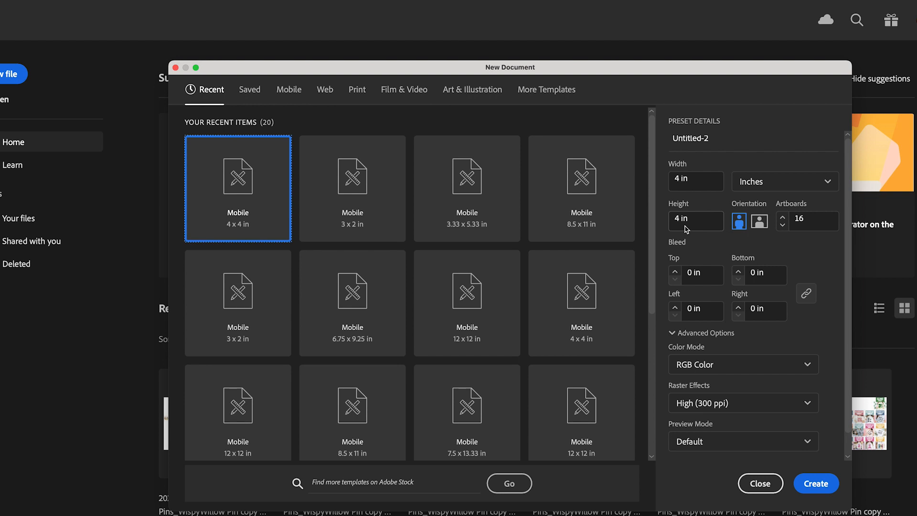
- Create a document of 16 artboards, each 4 x 4 in, arranged in 4 columns with 0.25 in spacing
left_click(708, 453)
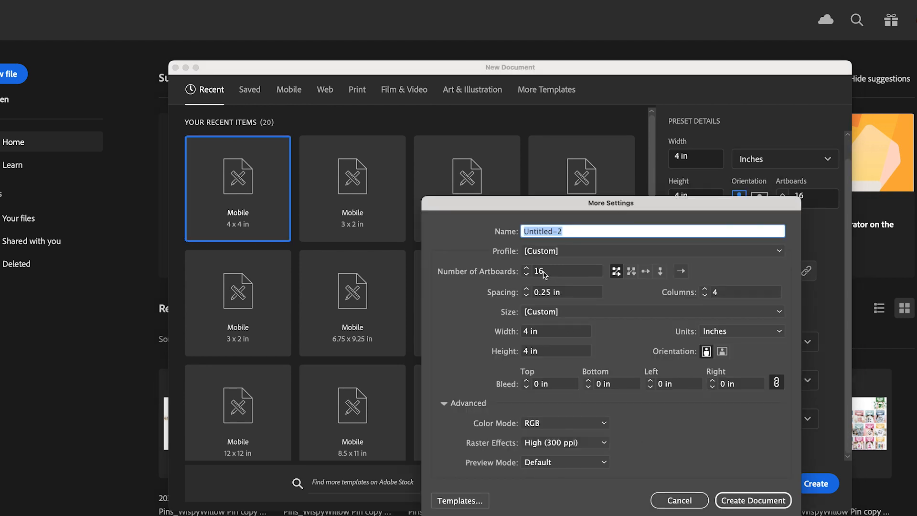
left_click(724, 293)
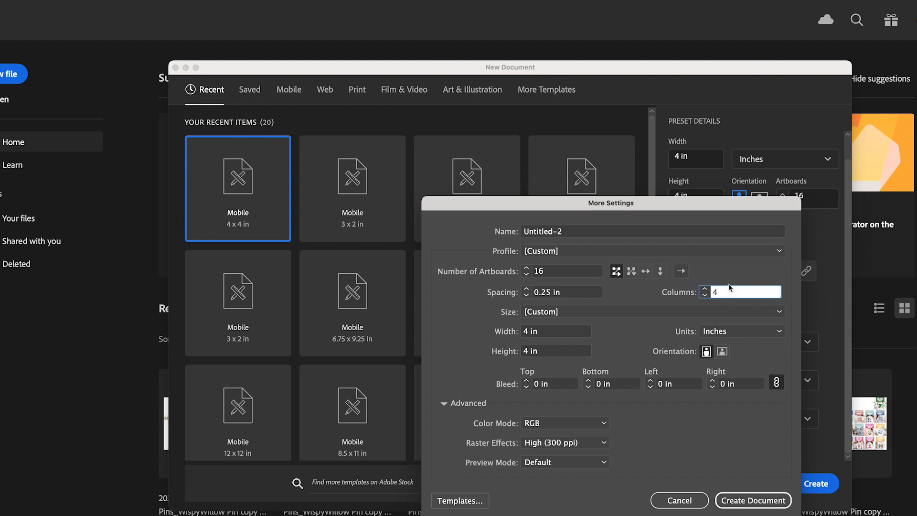
left_click(574, 295)
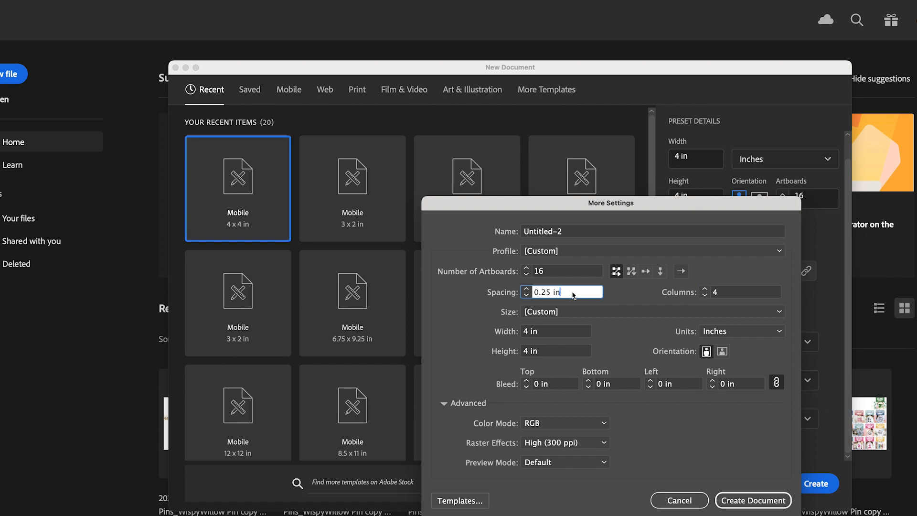
key("Return")
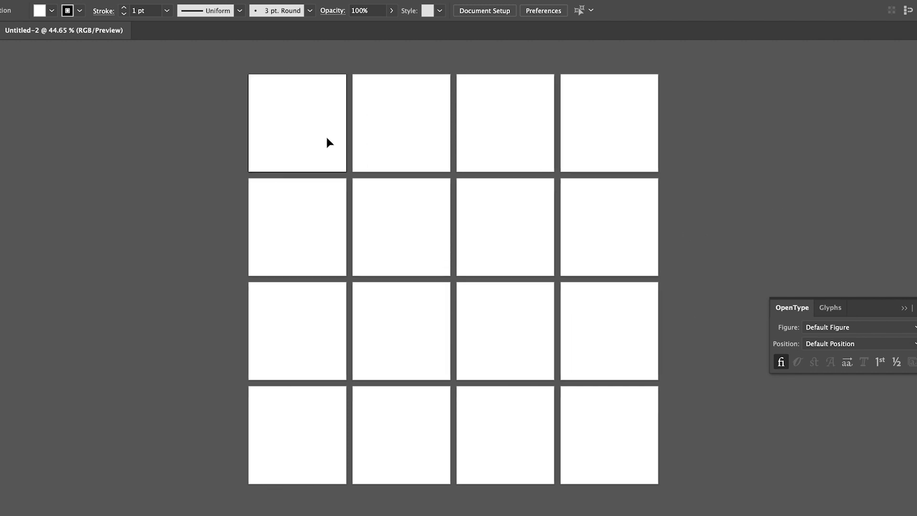
- Paste the Valentine designs and position them across the 16 artboards
key("ctrl+v")
left_click_drag(621, 237, 621, 151)
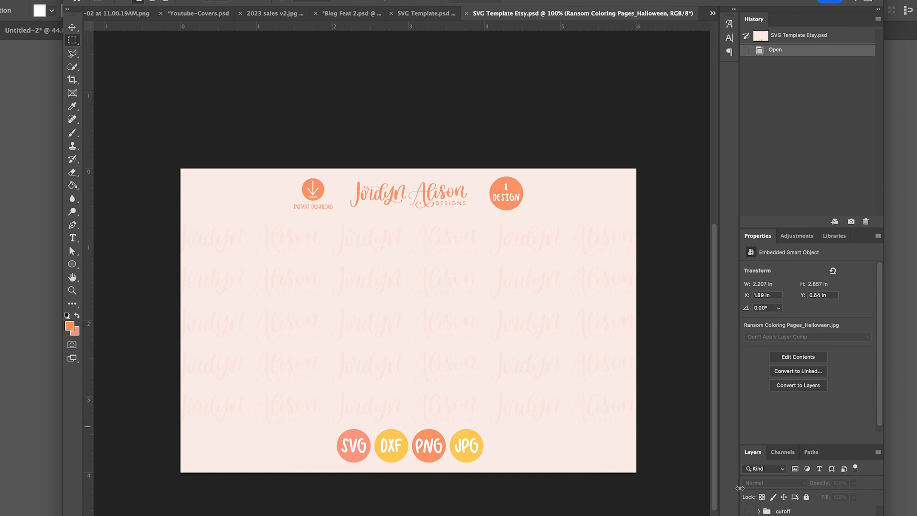
- Preview the square crop area of SVG Template Etsy.psd by showing the cutoff group, and hide it again
left_click(748, 511)
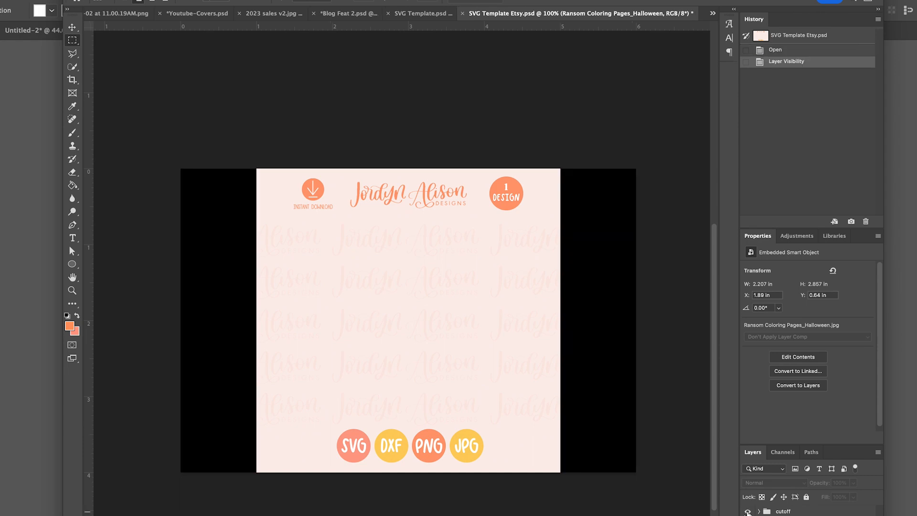
left_click(748, 512)
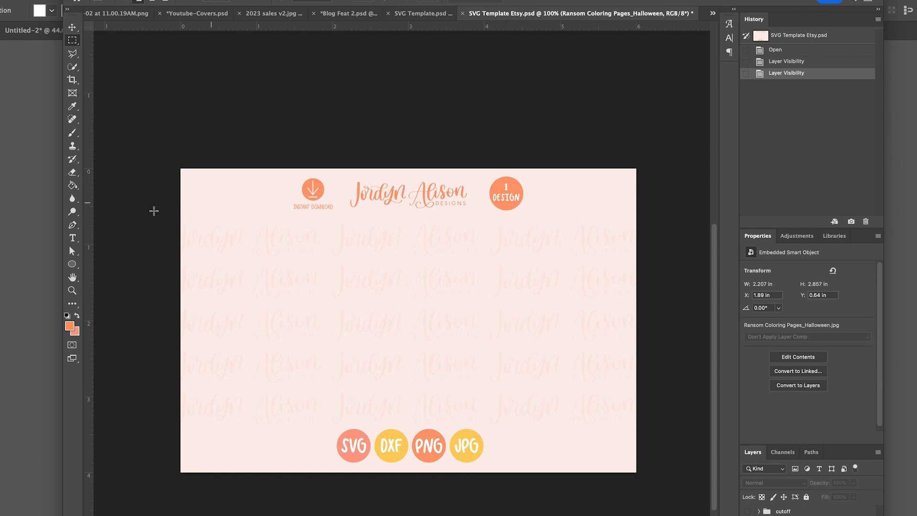
- Copy the checkered heart with sparkles from Untitled-2 in Illustrator and paste it as pixels into Photoshop's SVG Template Etsy.psd
left_click(54, 206)
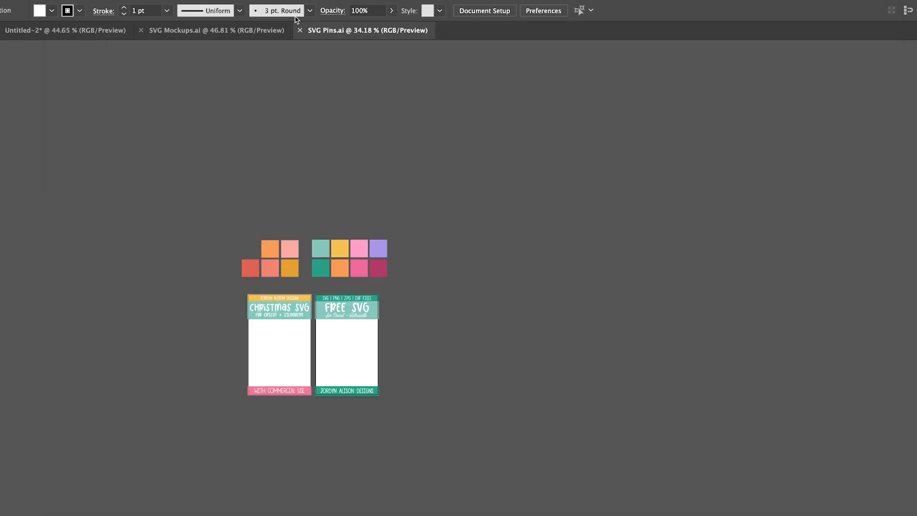
left_click(48, 31)
left_click(431, 224)
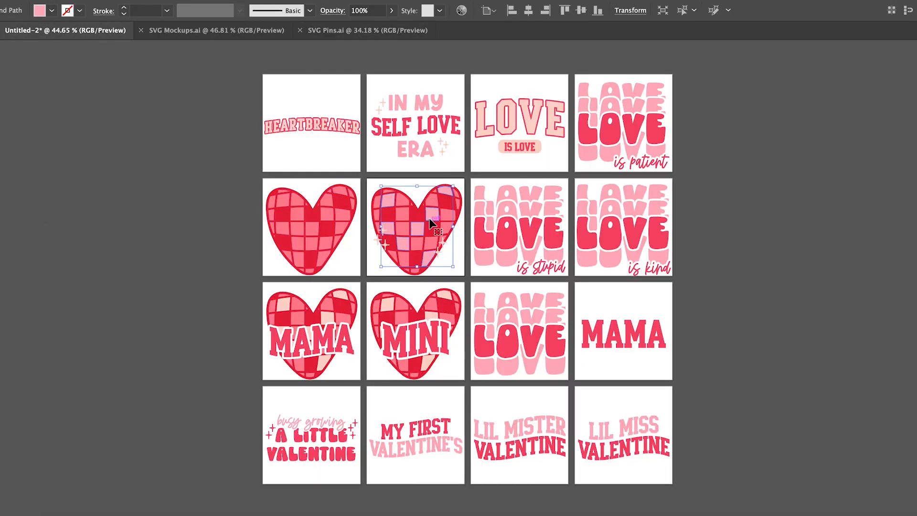
left_click_drag(373, 180, 460, 281)
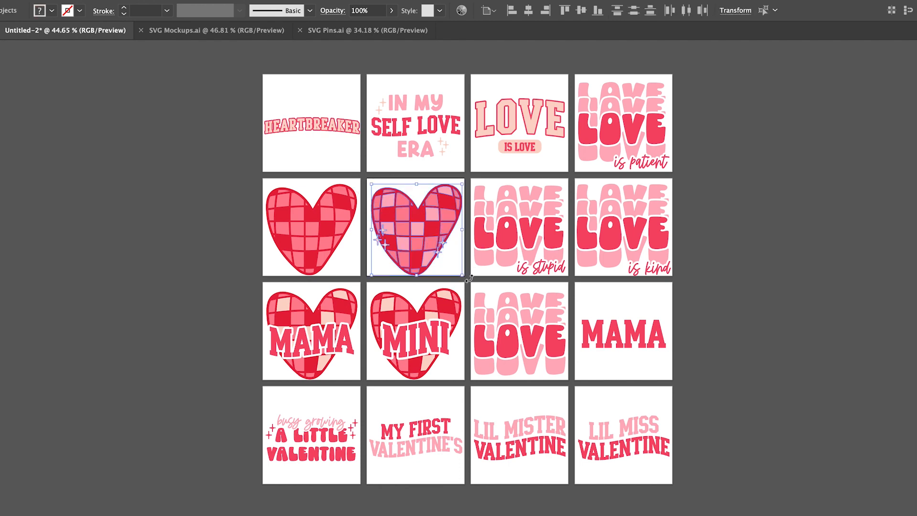
key("v")
key("super+Tab")
key("super+v")
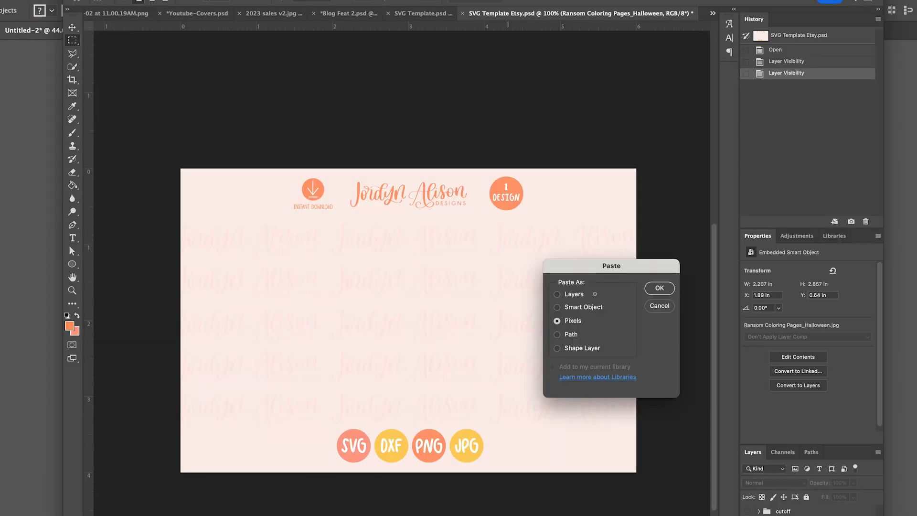
key("Return")
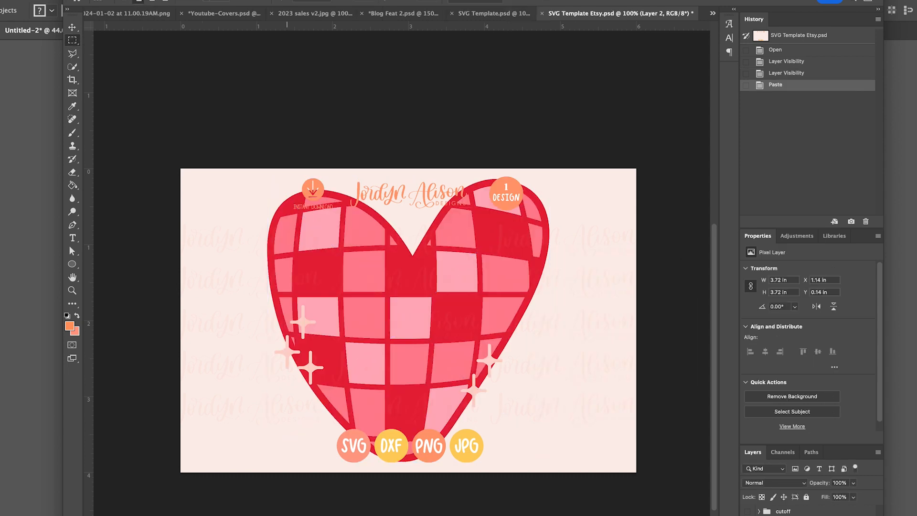
- Scale the pasted heart to about 2.74 x 2.75 in and nudge it up between the header and the file-format badges
key("ctrl+t")
left_click_drag(549, 464, 517, 425)
key("Return")
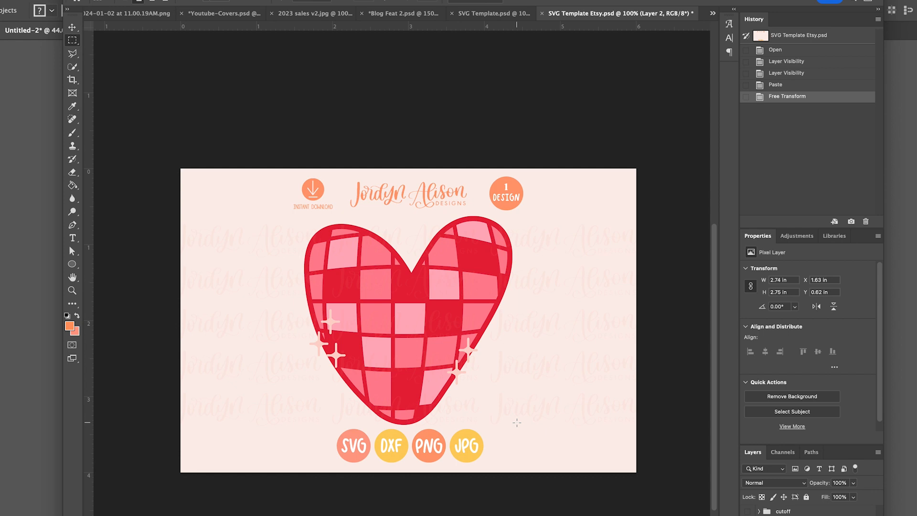
key("v")
key("Up")
key("Up")
key("Up")
key("Up")
key("Up")
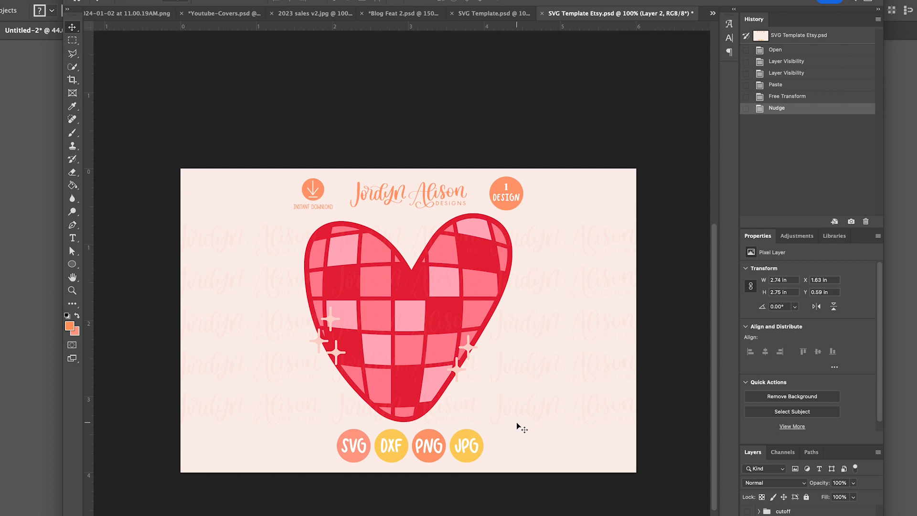
- Switch back to Illustrator, copy all the designs from the Untitled-2 artboards and paste them into SVG Mockups.ai
left_click(47, 443)
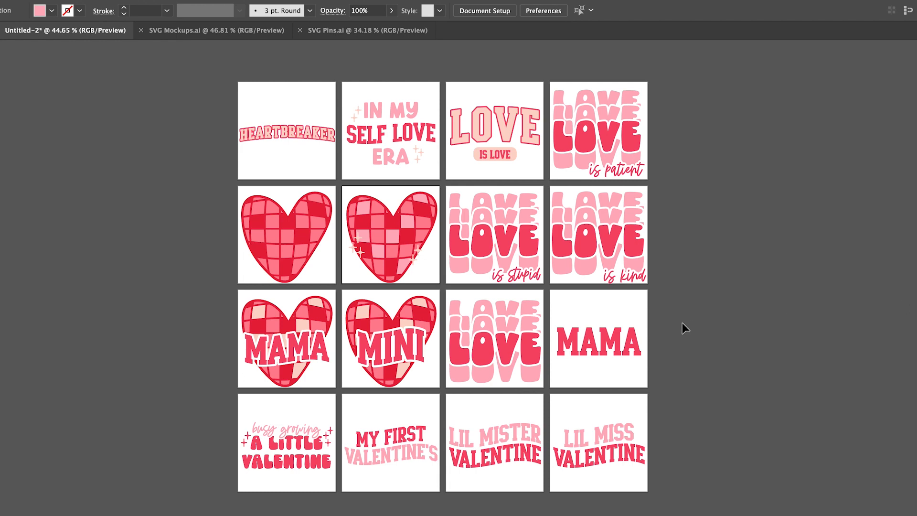
scroll(686, 325, "down", 1)
scroll(687, 325, "up", 1)
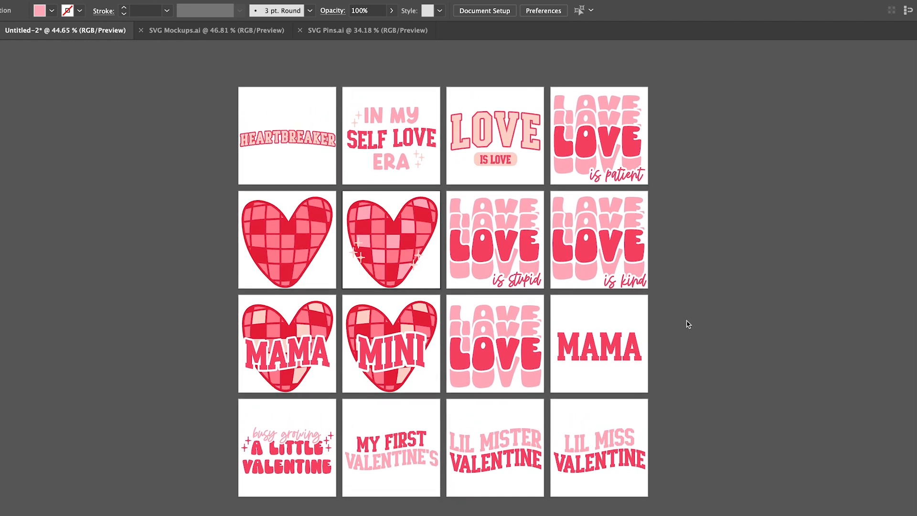
scroll(688, 325, "down", 1)
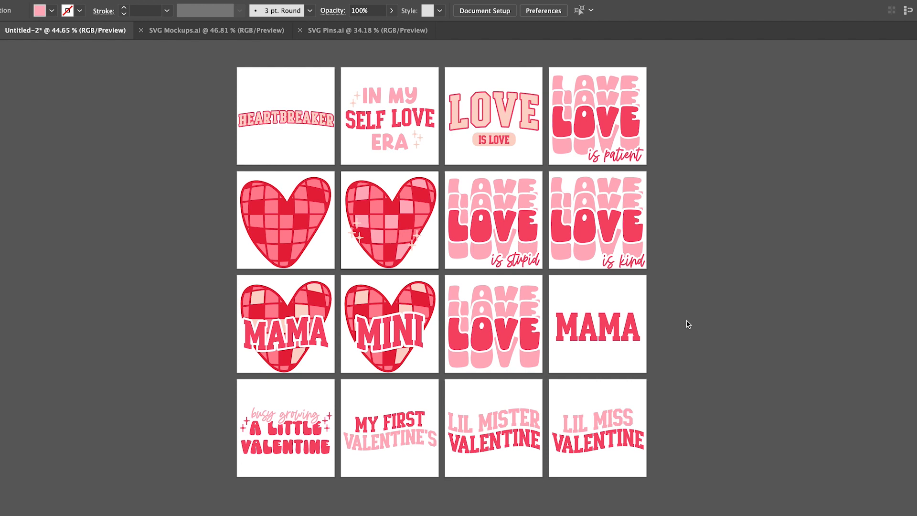
left_click_drag(232, 76, 672, 473)
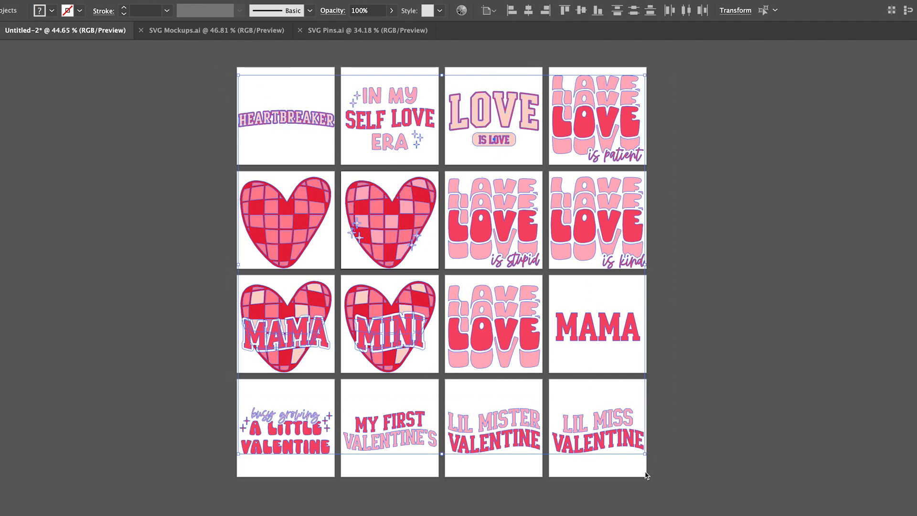
left_click(215, 30)
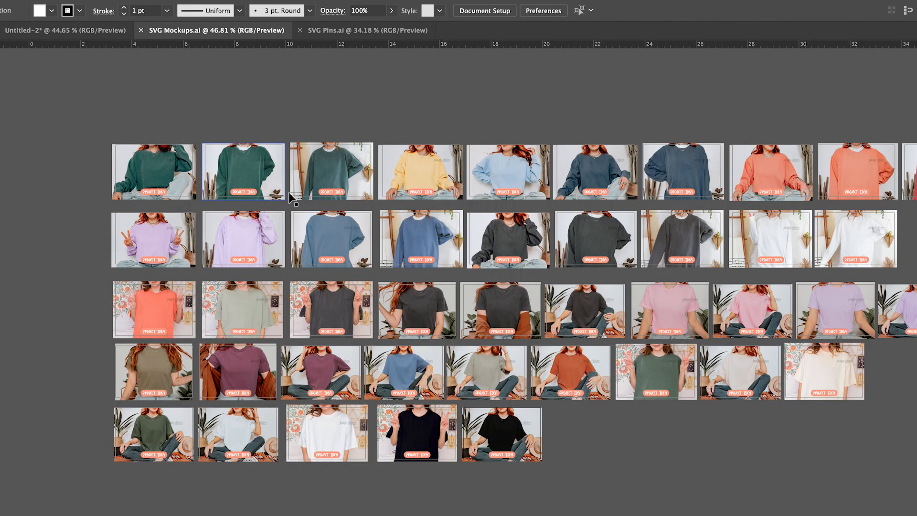
left_click_drag(656, 372, 568, 371)
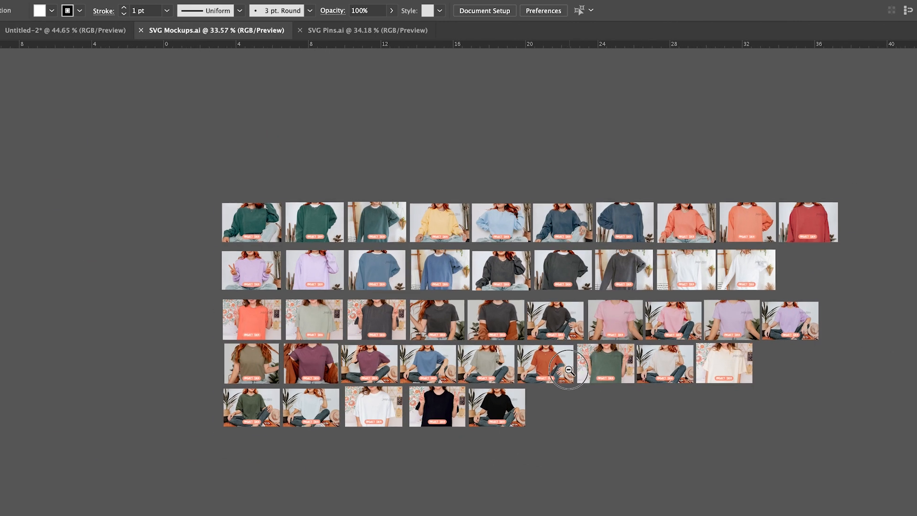
key("ctrl+v")
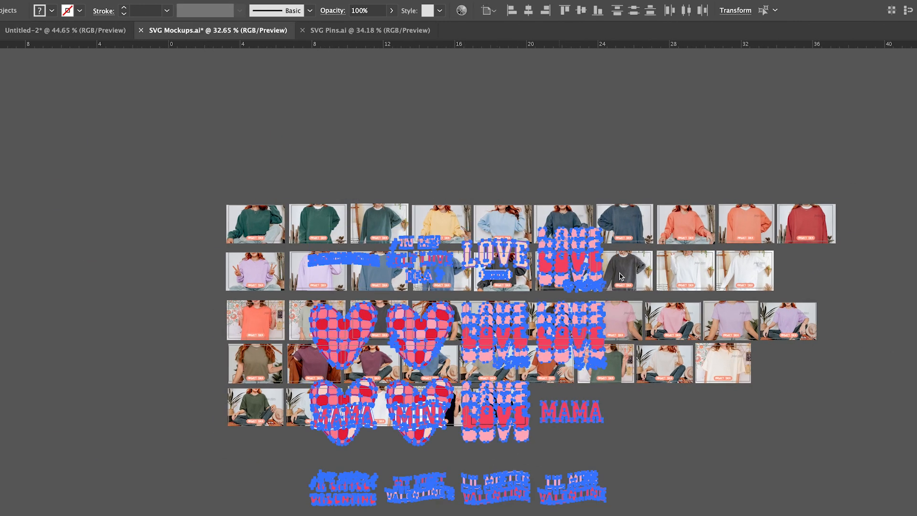
- Shrink the pasted set of designs and park it on the empty canvas to the left of the shirt mockups
left_click_drag(605, 228, 201, 351)
left_click(483, 457)
left_click_drag(447, 297, 386, 260)
- Examine the rows of sweatshirt and T-shirt mockups for ones that suit the Valentine designs
key("z")
left_click_drag(253, 165, 380, 160)
key("space")
left_click_drag(245, 187, 311, 76)
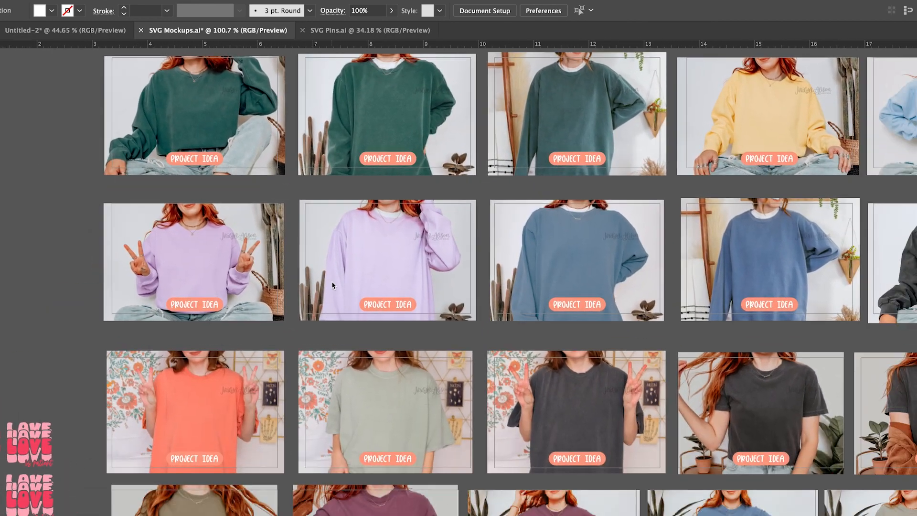
scroll(333, 241, "down", 10)
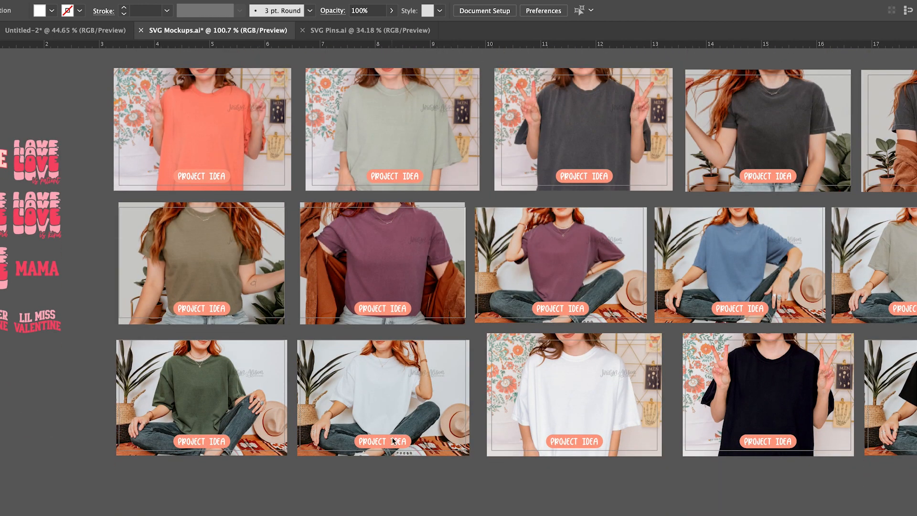
left_click_drag(579, 386, 380, 381)
left_click_drag(632, 386, 403, 396)
left_click_drag(608, 372, 417, 428)
left_click_drag(581, 339, 500, 432)
left_click_drag(557, 338, 543, 403)
left_click_drag(567, 317, 539, 405)
scroll(539, 405, "down", 6)
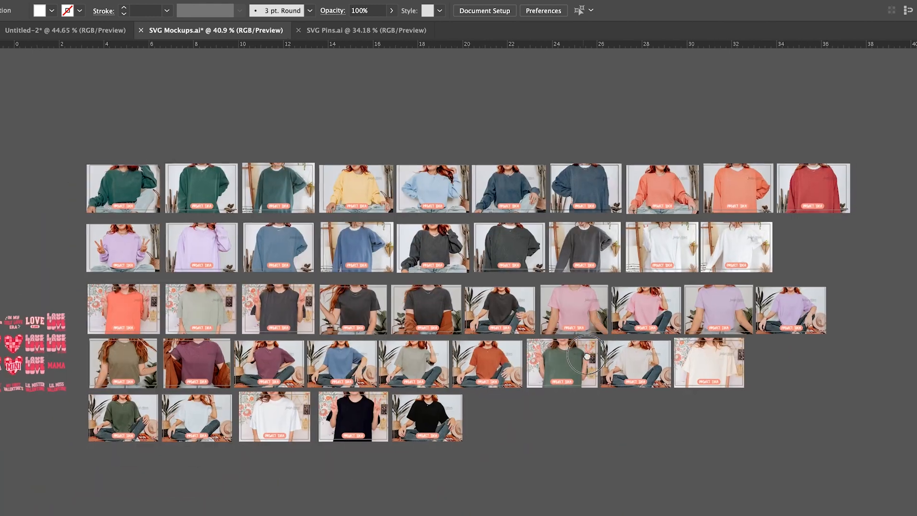
- Duplicate the two white T-shirt mockup artboards, Artboard 1 copy 40 and Artboard 1 copy 8, onto the empty canvas below the rows
left_click_drag(584, 358, 646, 341)
left_click_drag(664, 448, 649, 439)
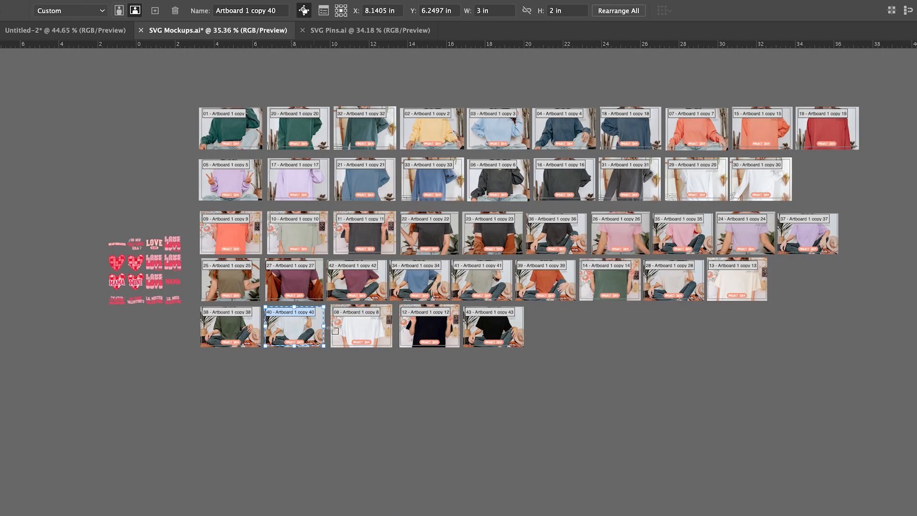
left_click(353, 328, "shift")
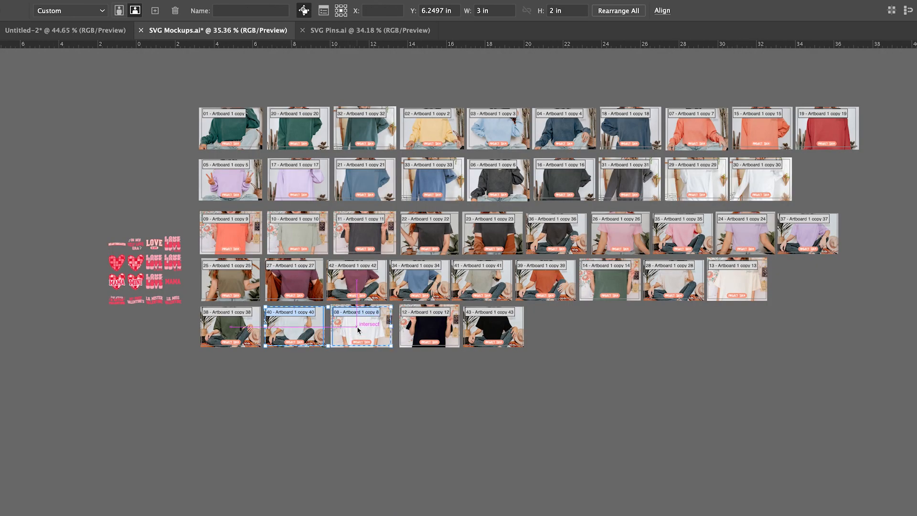
left_click_drag(359, 330, 361, 423)
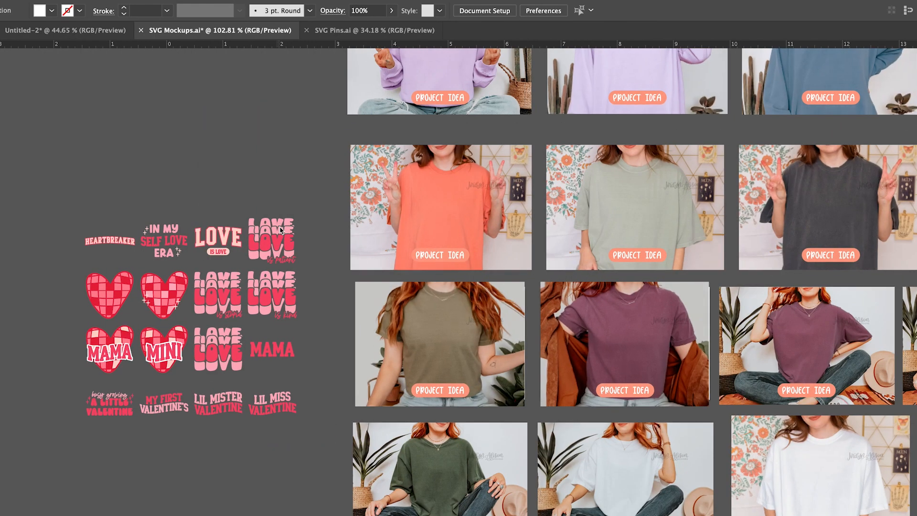
- Place the checkered heart with sparkles on the chest of the duplicated seated white T-shirt mockup
scroll(171, 241, "up", 3)
left_click(196, 266)
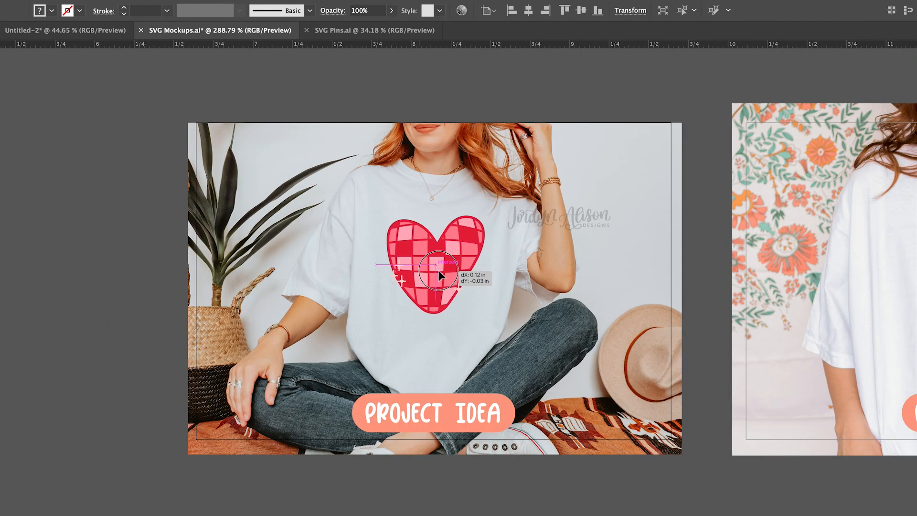
left_click(438, 271)
left_click(697, 162)
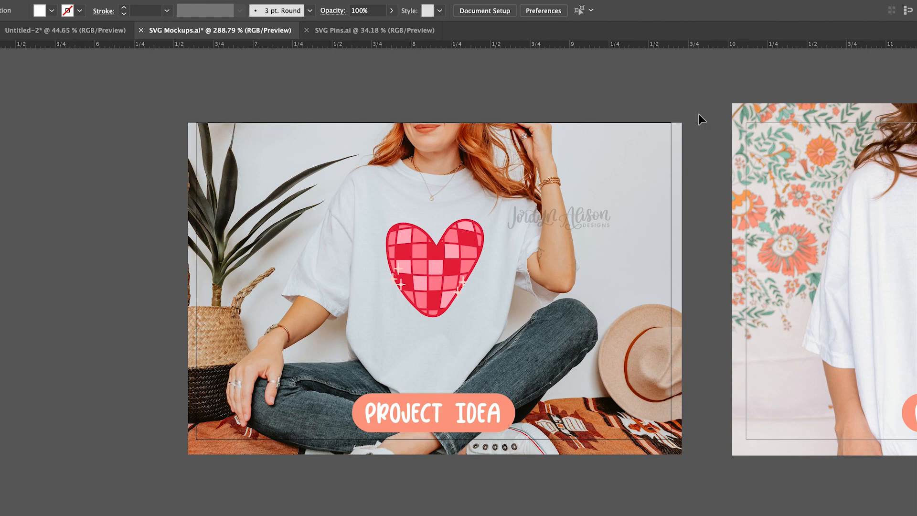
- Place the "In My Self Love Era" design on the other duplicated white T-shirt mockup, enlarge it and center it on the chest
left_click_drag(723, 109, 471, 110)
left_click(623, 262)
left_click_drag(622, 262, 621, 228)
left_click_drag(689, 305, 724, 313)
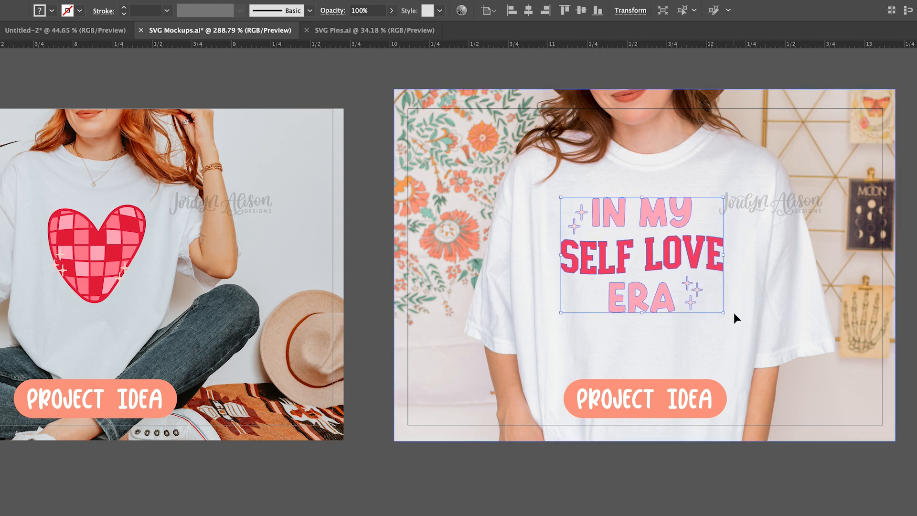
left_click(667, 456)
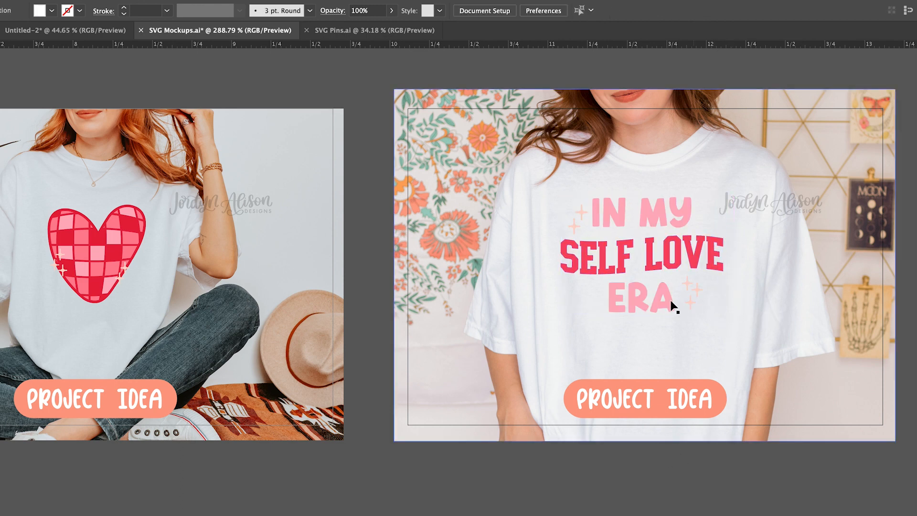
left_click_drag(653, 251, 648, 251)
left_click(628, 491)
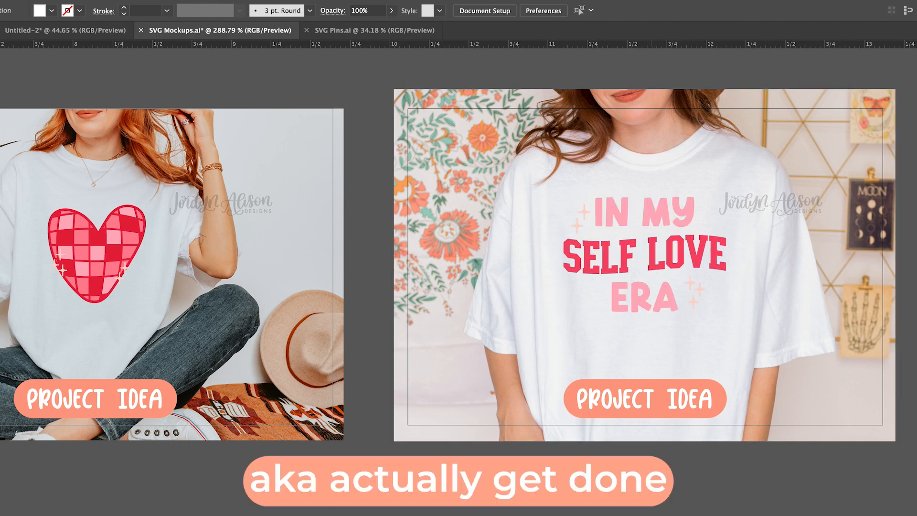
- Rename the heart T-shirt mockup's artboard to "Disco Heart Main2"
scroll(652, 477, "down", 3)
left_click_drag(578, 489, 590, 426)
scroll(442, 140, "down", 2)
left_click_drag(465, 128, 450, 134)
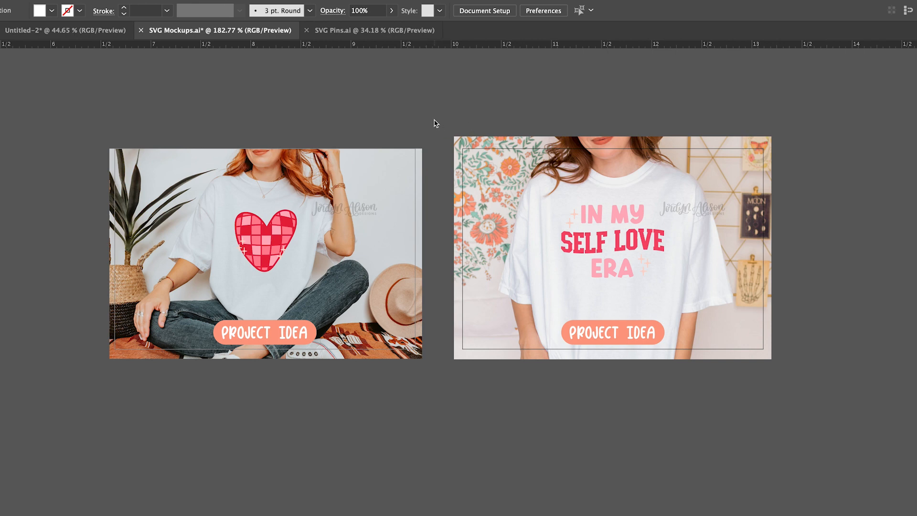
key("shift+o")
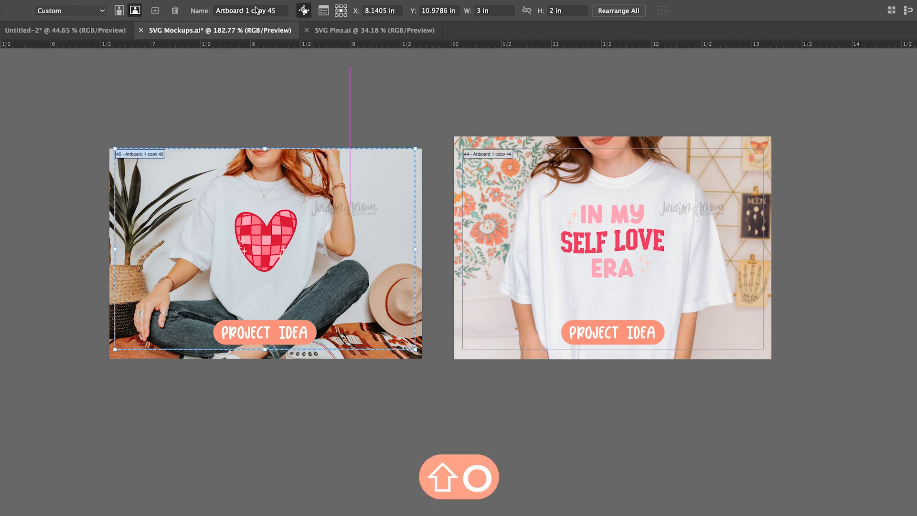
left_click(253, 10)
double_click(253, 10)
triple_click(245, 10)
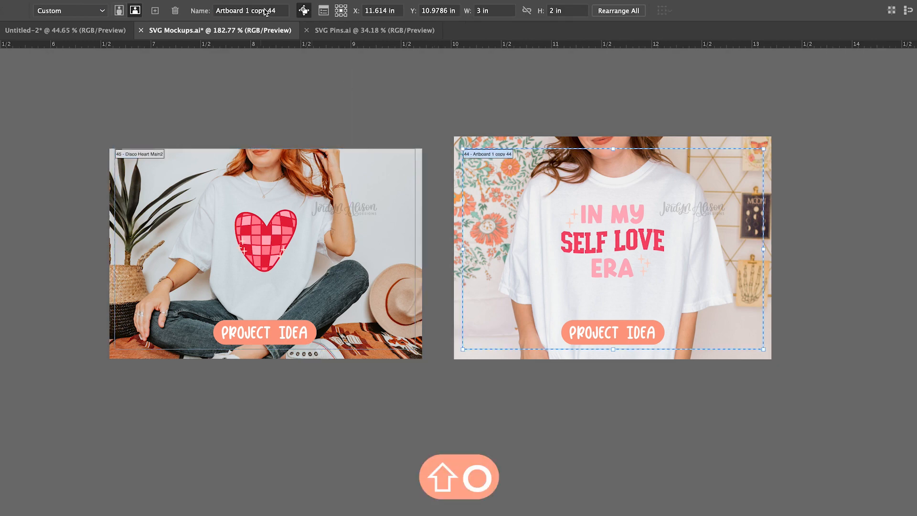
- Rename the "In My Self Love Era" T-shirt mockup's artboard to "Self Love Era Main2"
triple_click(264, 10)
type("Self Love Era M")
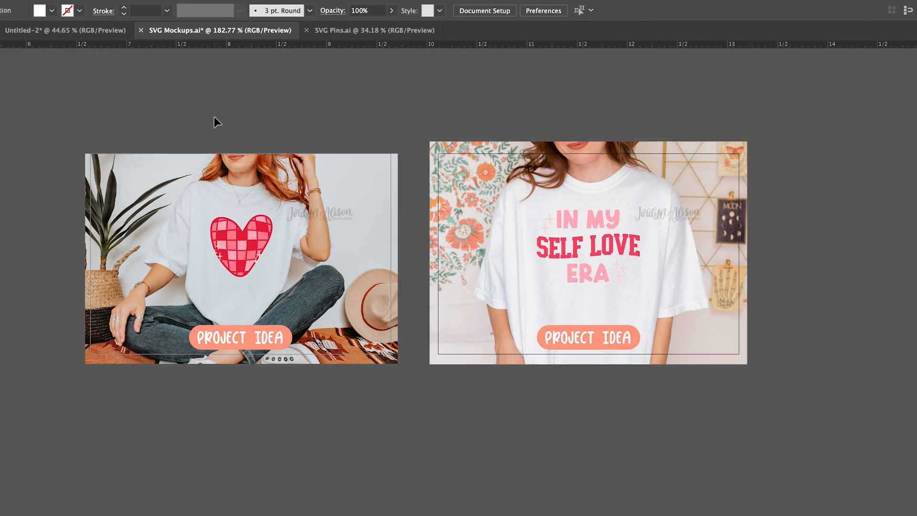
key("shift+o")
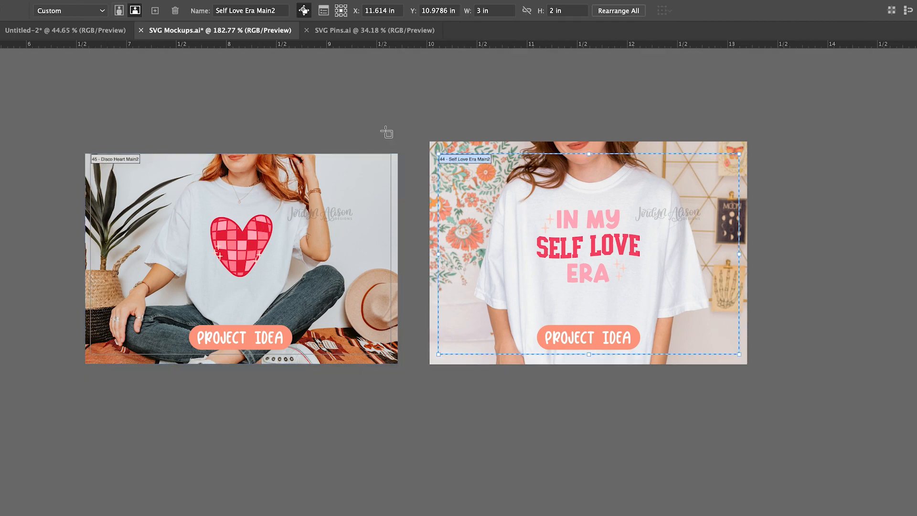
key("v")
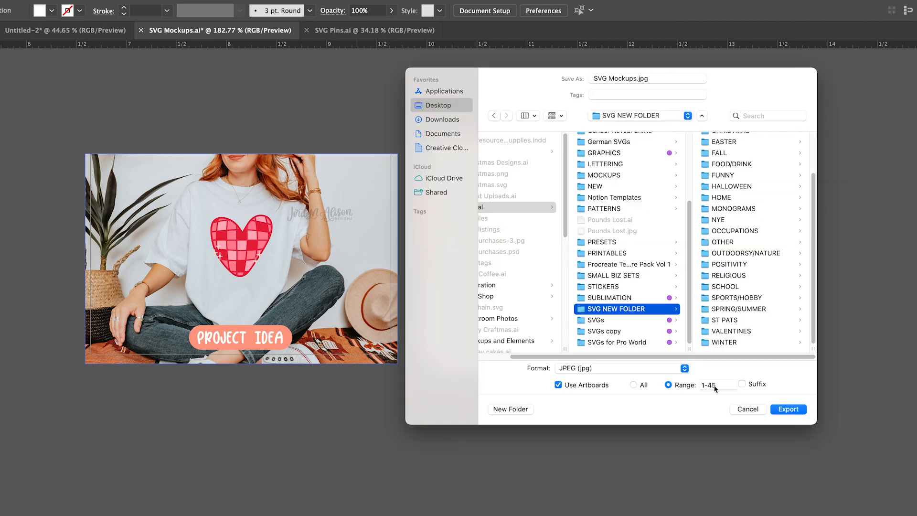
- Export only artboards 44-45 as RGB JPEG files at High quality and 300 ppi
triple_click(715, 386)
type("44-45")
left_click(786, 409)
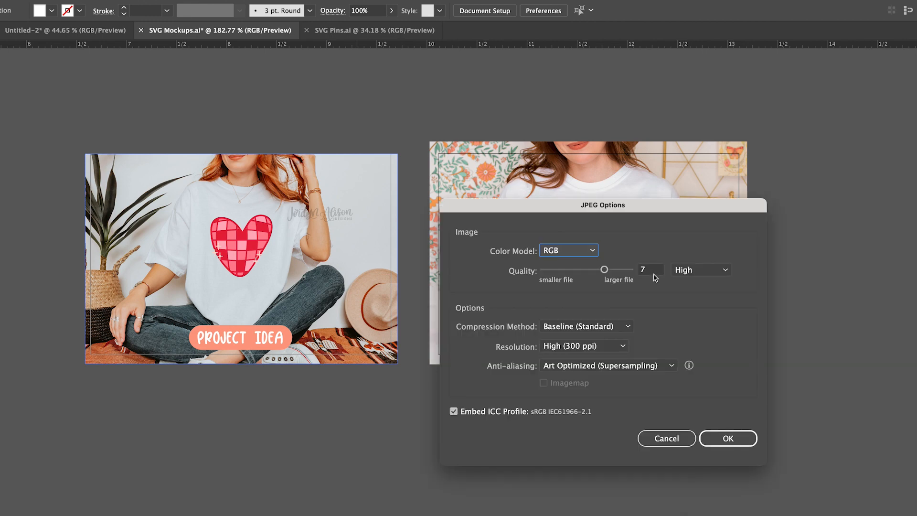
left_click(711, 437)
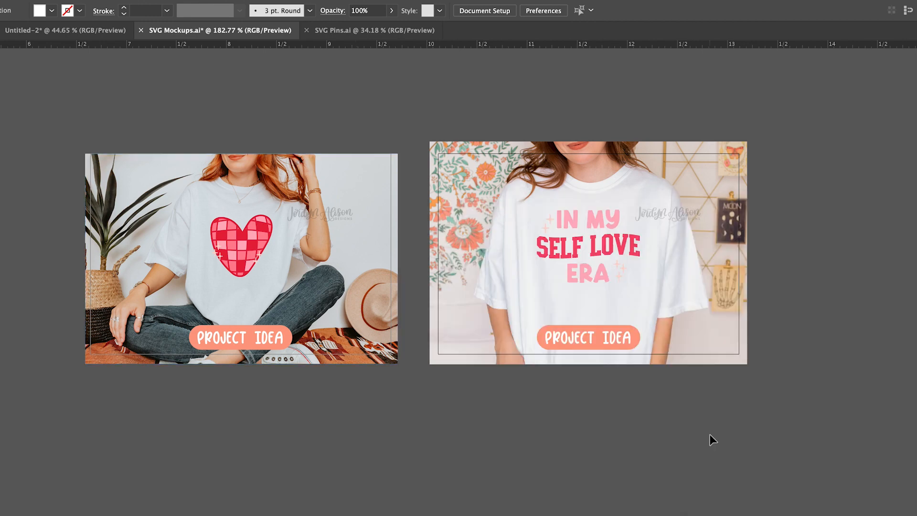
- Bring all artwork of both T-shirt mockups into SVG Pins.ai and place it below the two pin templates
key("super+a")
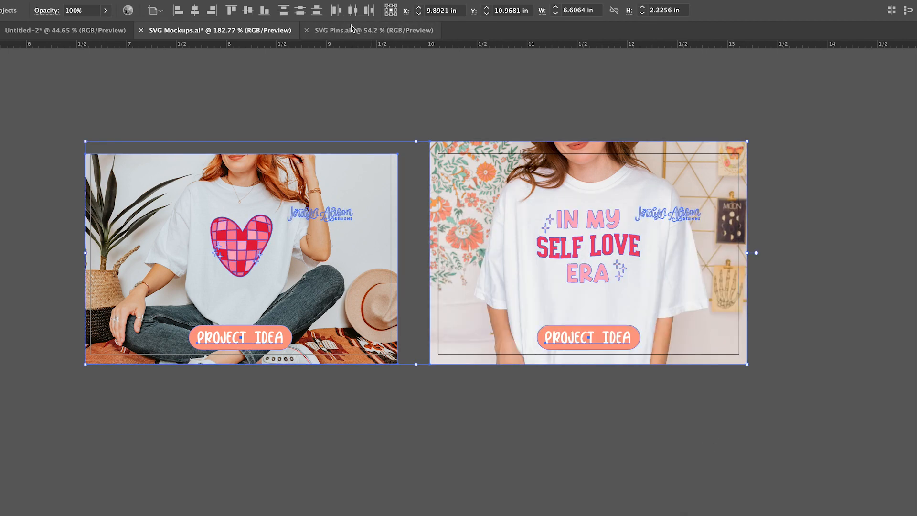
left_click_drag(352, 28, 383, 455)
left_click_drag(493, 371, 340, 427)
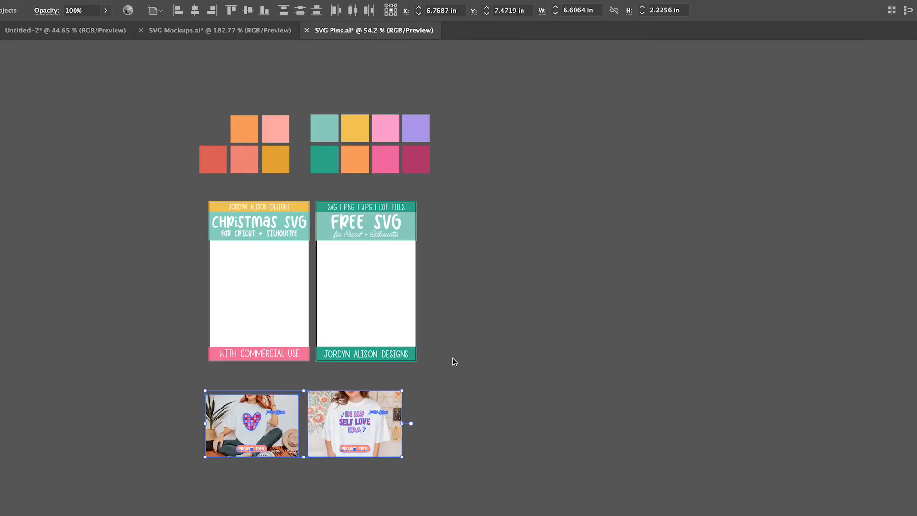
left_click(480, 296)
- Duplicate the "Christmas SVG" pin artboard twice, side by side on the empty canvas beside the "Free SVG" template
key("shift+o")
left_click_drag(274, 296, 633, 281)
key("v")
left_click_drag(574, 266, 561, 265)
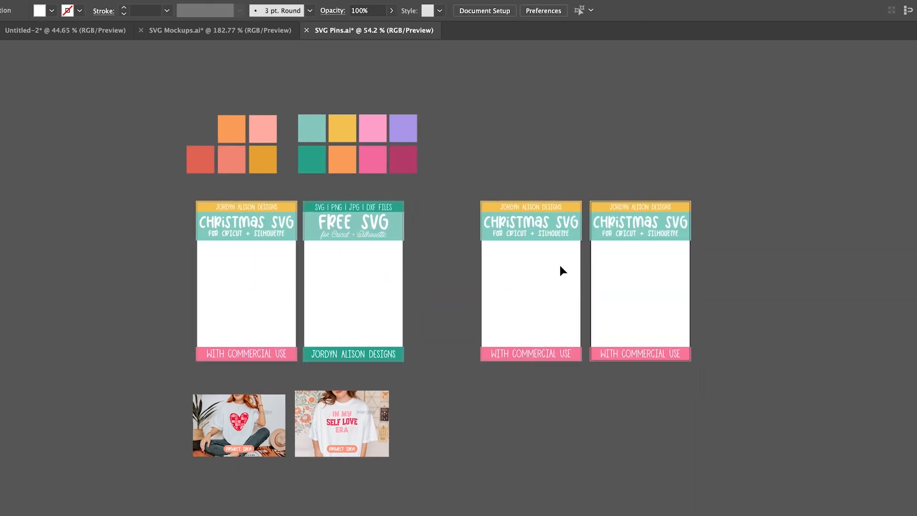
- Change the headings of both duplicated pins to "VALENTINE'S SVG" and shrink the longer text to fit the header band
double_click(537, 222)
left_click_drag(549, 223, 480, 217)
type("VALENTINE'S")
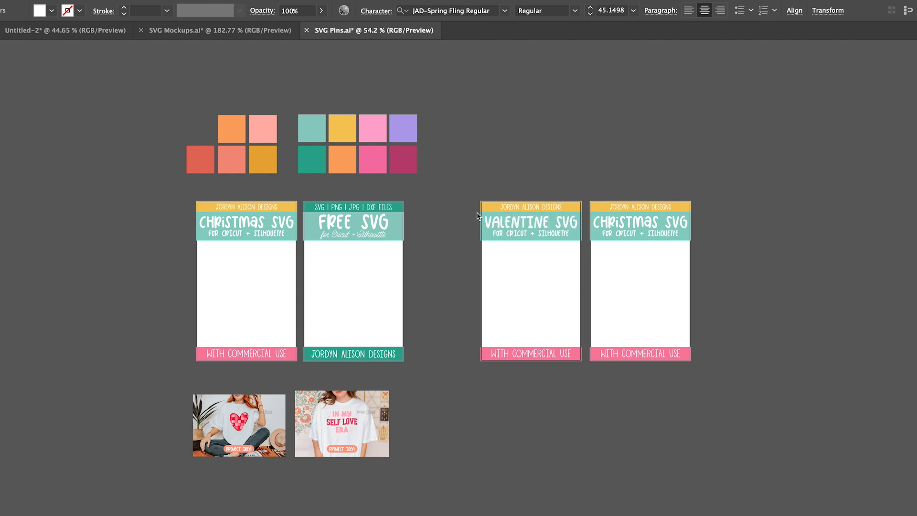
key("super+a")
left_click(564, 224)
left_click_drag(581, 223, 430, 198)
left_click(591, 13)
left_click(590, 14)
left_click(590, 14)
left_click(591, 14)
key("super+c")
triple_click(616, 222)
key("super+v")
key("Return")
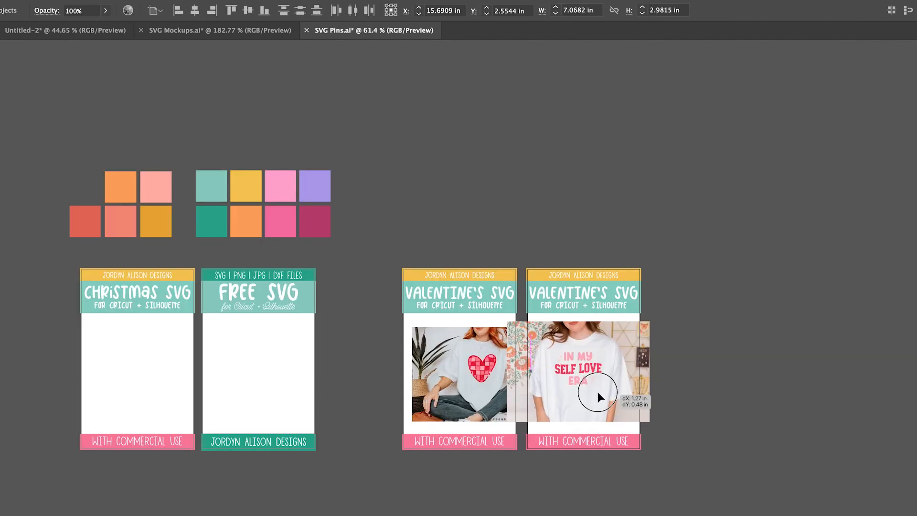
- Place both T-shirt mockups over the Valentine's pins, enlarge them to about 8.99 in wide overall and send the photos behind the pin bands
left_click_drag(597, 392, 589, 384)
left_click_drag(635, 407, 709, 435)
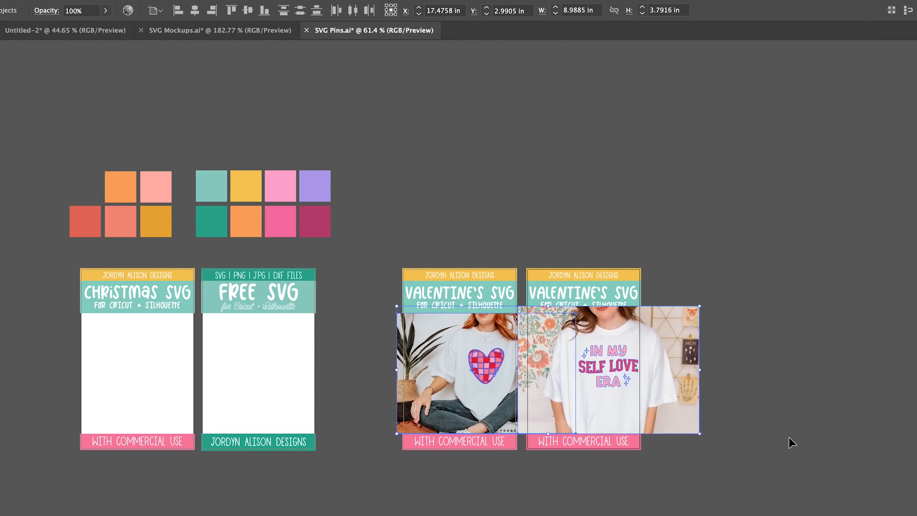
key("super+shift+bracketleft")
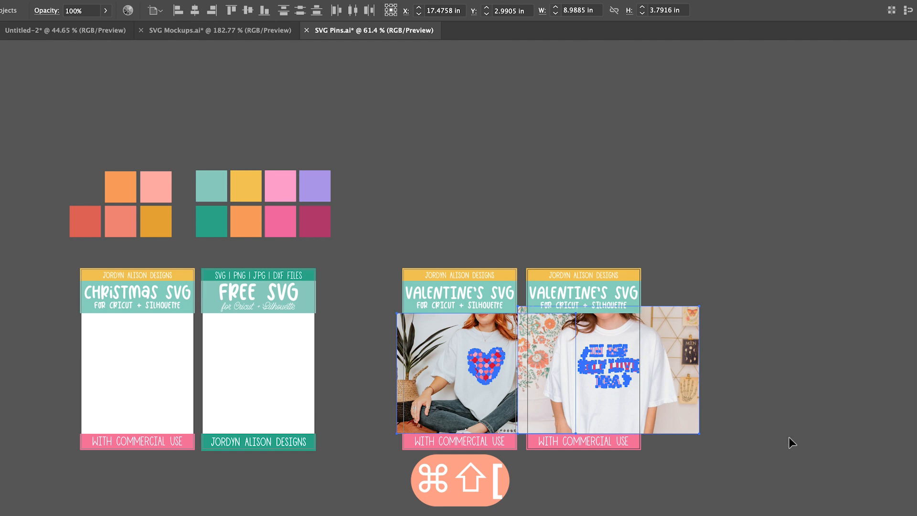
left_click(807, 336)
- Center the heart T-shirt mockup on the first Valentine's pin and enlarge it to about 5.51 in wide
left_click_drag(446, 367, 548, 350)
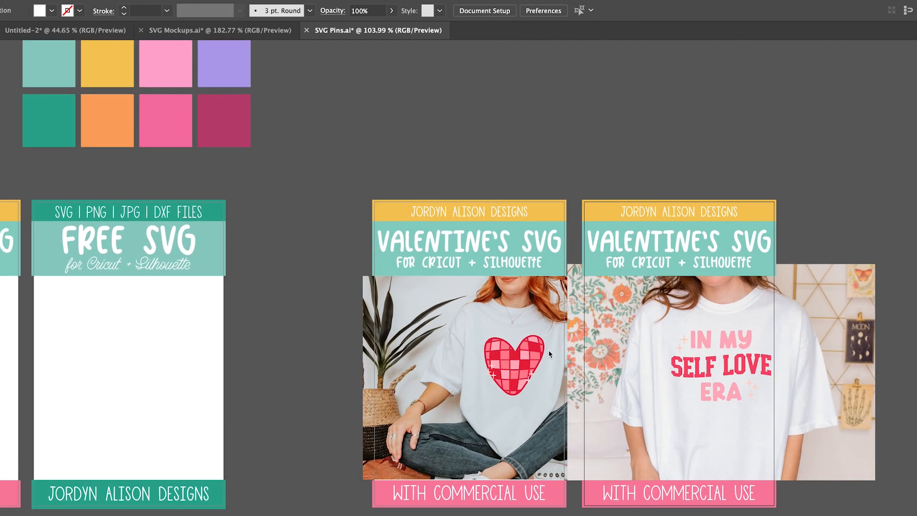
left_click_drag(334, 323, 490, 378)
mouse_move(321, 275)
left_mouse_down()
mouse_move(307, 270)
mouse_move(317, 273)
left_mouse_up()
left_click_drag(327, 481, 313, 483)
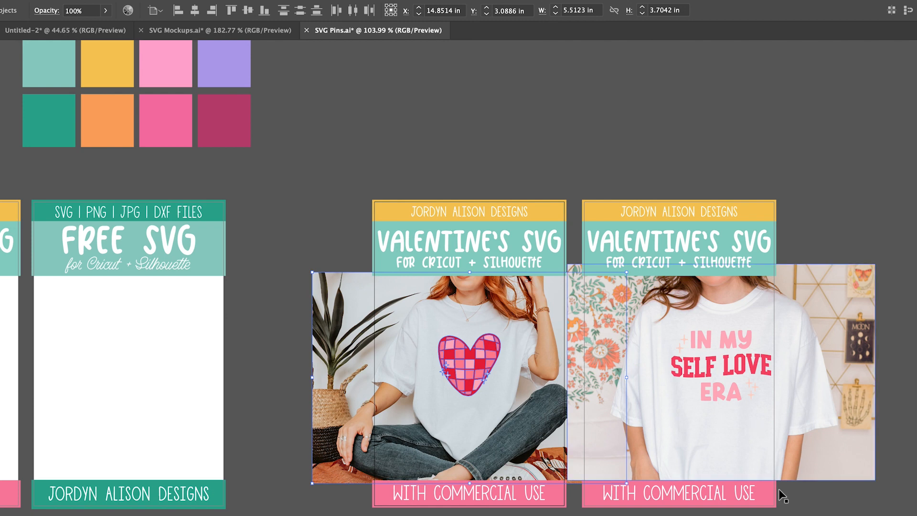
- Move the "In My Self Love Era" mockup sideways, away from the heart mockup
left_click(823, 496)
left_click_drag(825, 497, 755, 499)
left_click(734, 393)
left_click_drag(734, 394, 621, 340)
left_click_drag(619, 341, 741, 349)
- Turn on Trim View and enlarge the heart T-shirt mockup from its center to about 6.81 in wide
left_click(369, 380)
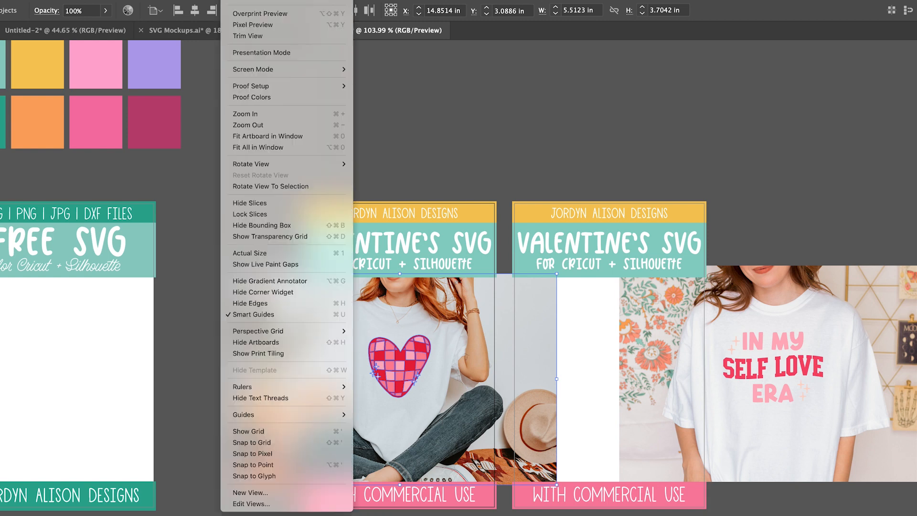
left_click(247, 38)
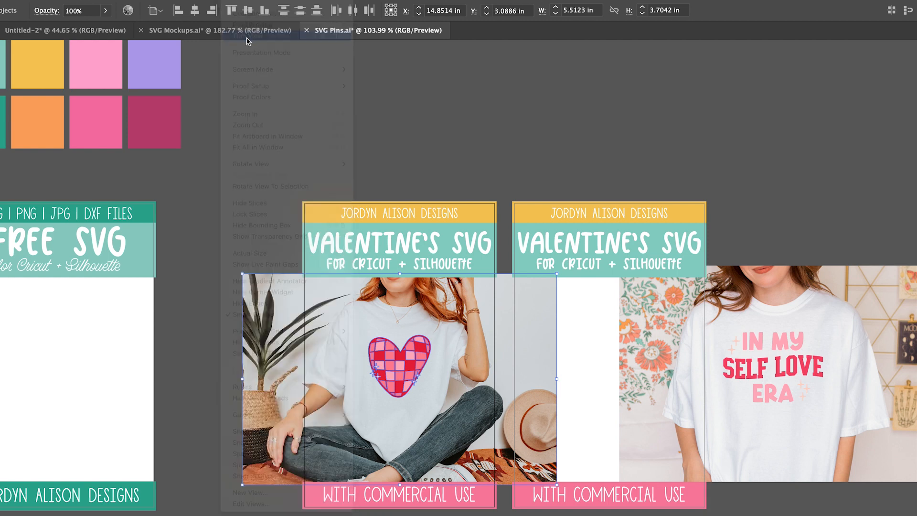
left_click(443, 133)
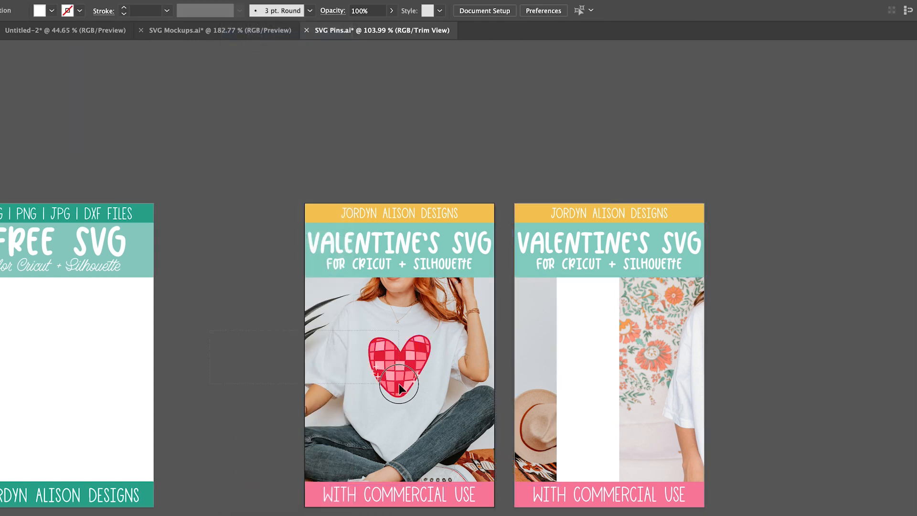
left_click(399, 383)
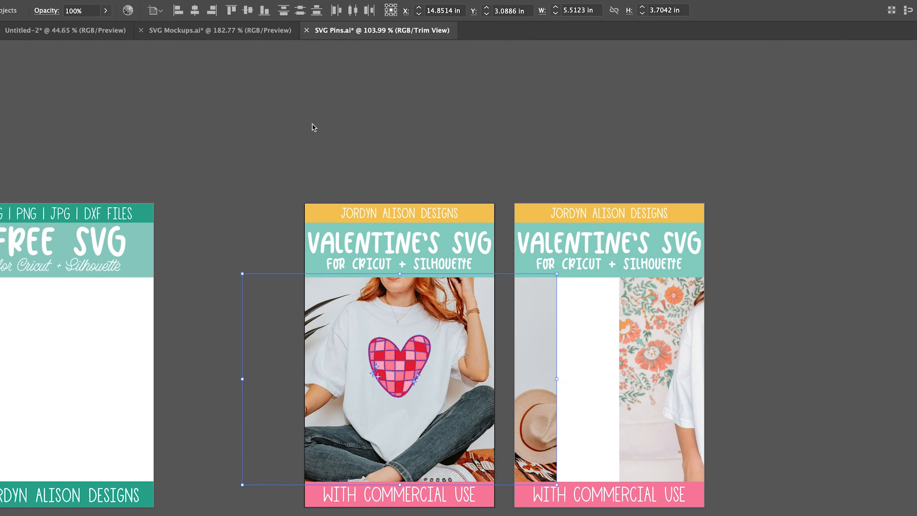
left_click_drag(242, 274, 205, 249)
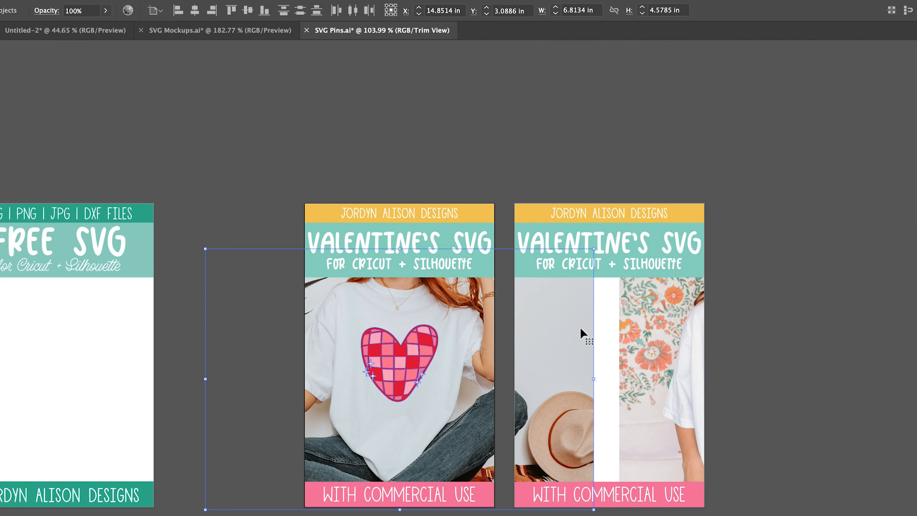
- Crop the heart T-shirt photo to the edges of the first Valentine's pin
left_click(652, 134)
left_click(482, 335)
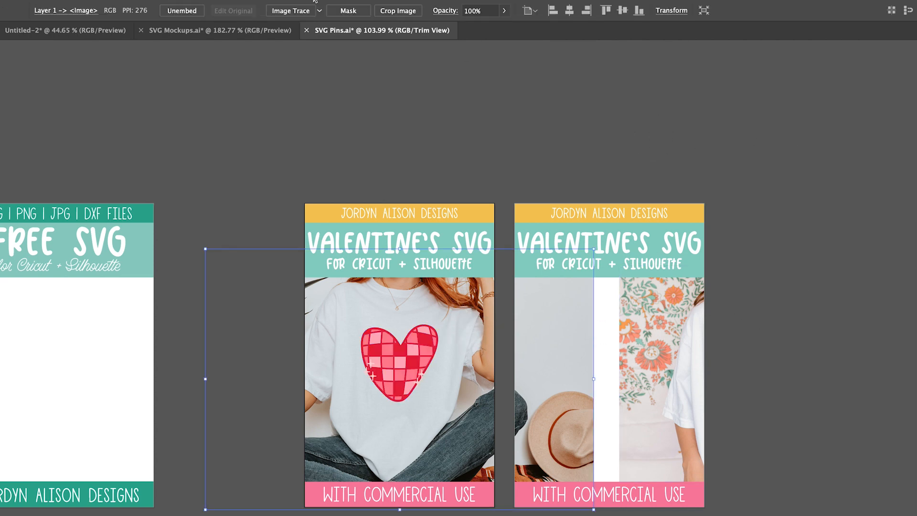
left_click(393, 15)
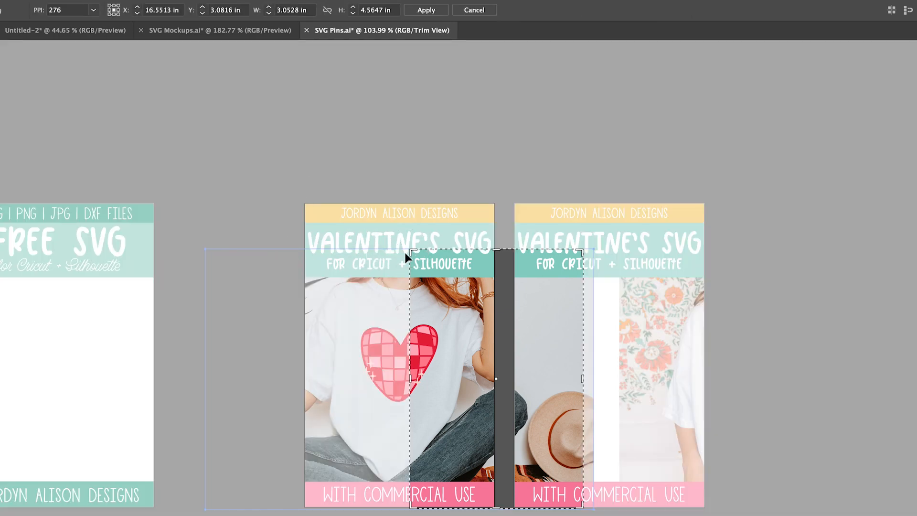
left_click_drag(410, 250, 299, 221)
key("Return")
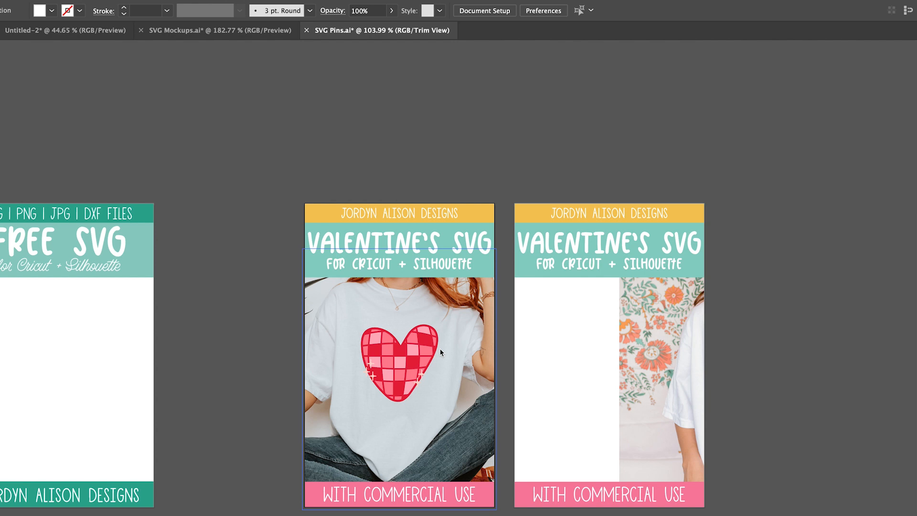
left_click(563, 346)
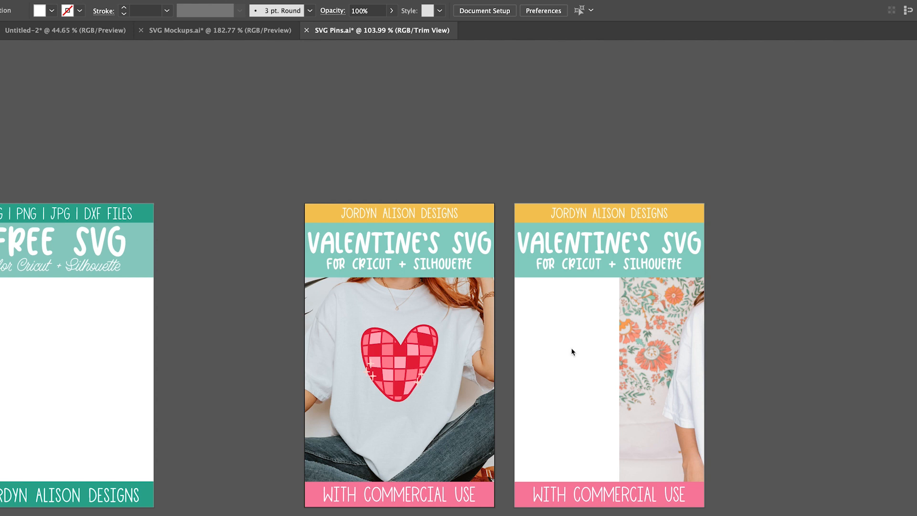
- Center the "In My Self Love Era" mockup on the second Valentine's pin
left_click_drag(598, 385, 539, 339)
left_click(580, 318)
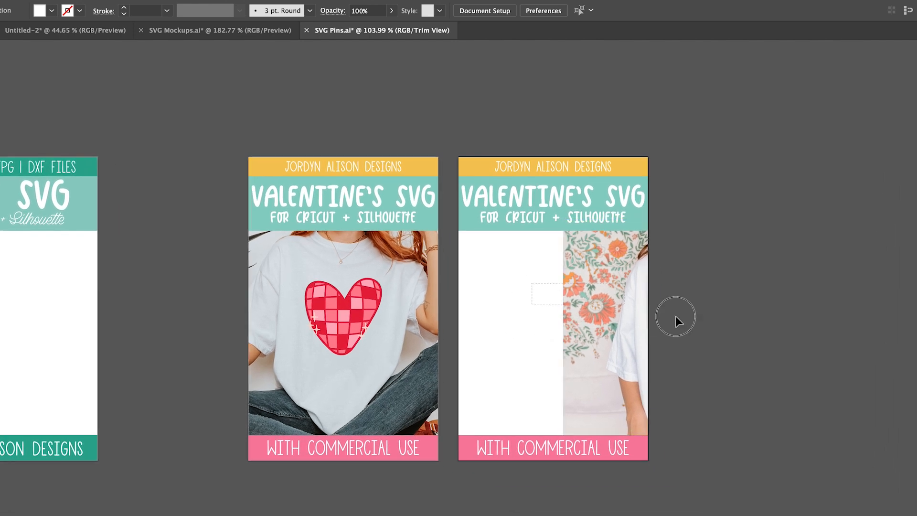
left_click_drag(733, 332, 573, 319)
left_click(802, 328)
- Send the "In My Self Love Era" photo to the back, turn off Trim View and crop the photo to the second pin's width
left_click(656, 319)
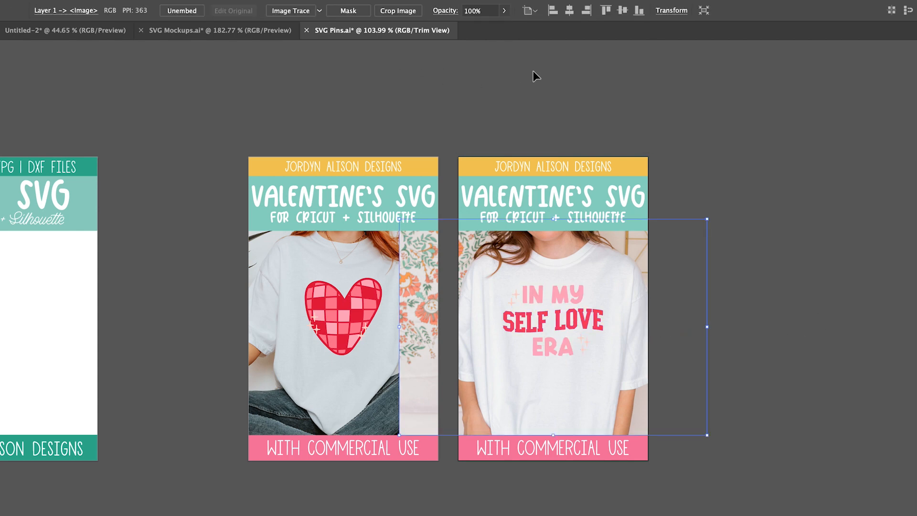
key("super+shift+[")
left_click(610, 93)
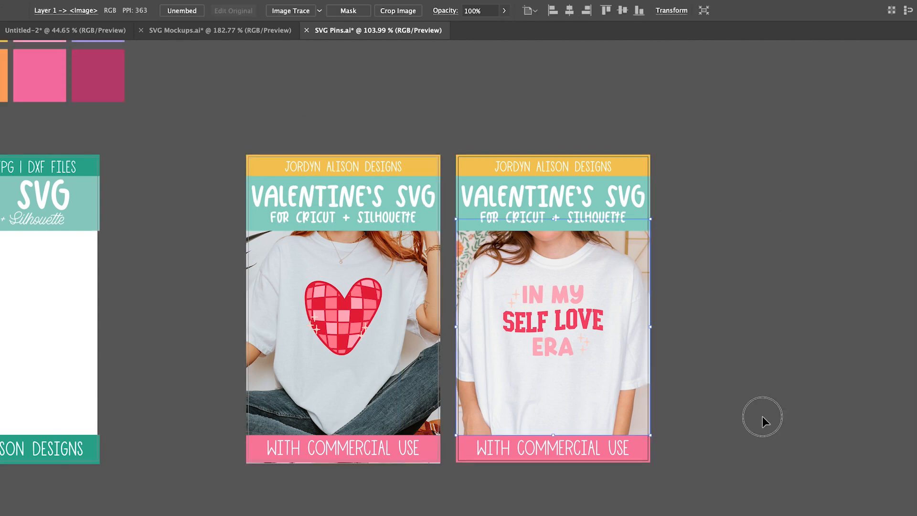
left_click(763, 416)
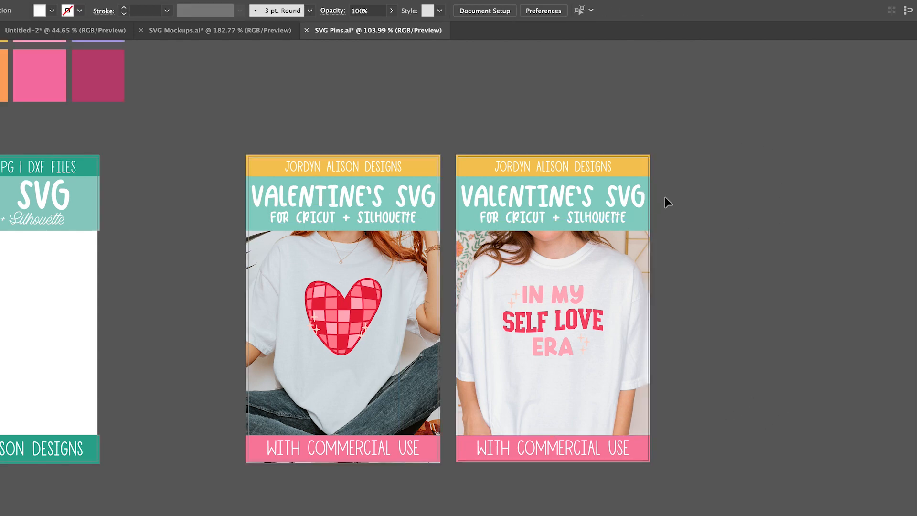
- Recolor the teal header bands of both Valentine's pins with the pink sampled from the checkered heart
left_click(646, 218)
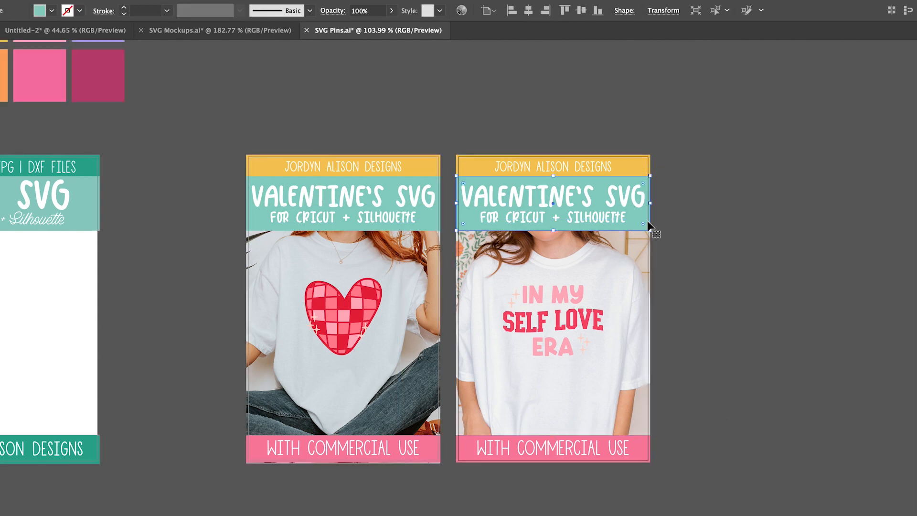
left_click(436, 223, "shift")
key("i")
left_click(370, 296)
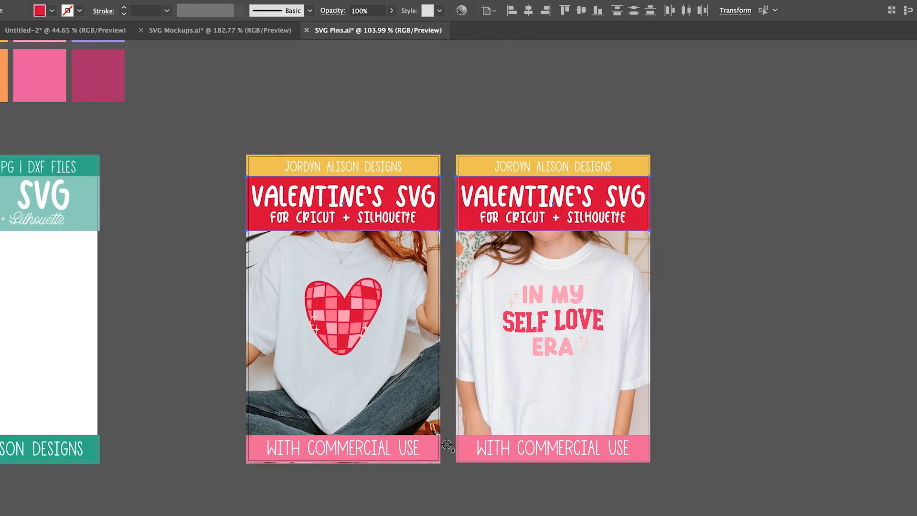
left_click(368, 304)
- Recolor the "With Commercial Use" bands of both Valentine's pins with the red sampled from the checkered heart
key("v")
left_click(432, 455)
key("i")
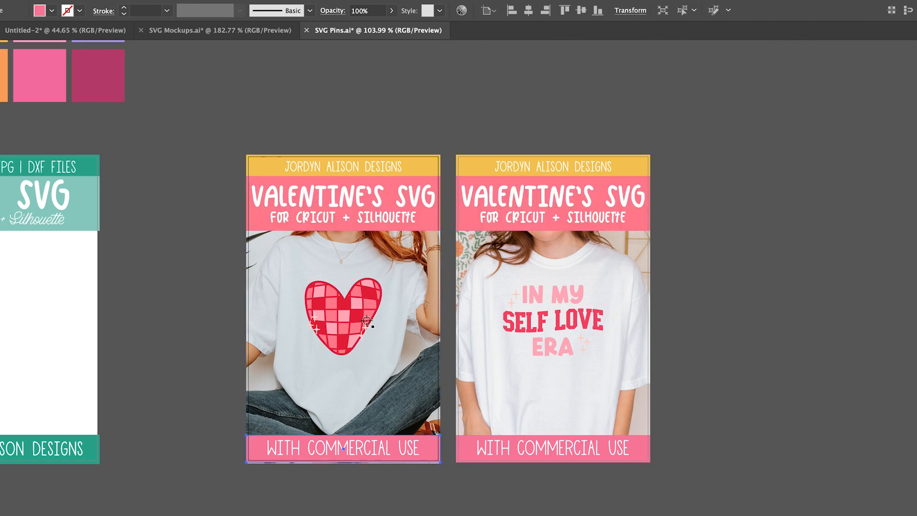
left_click(359, 313)
key("v")
left_click(468, 442)
key("i")
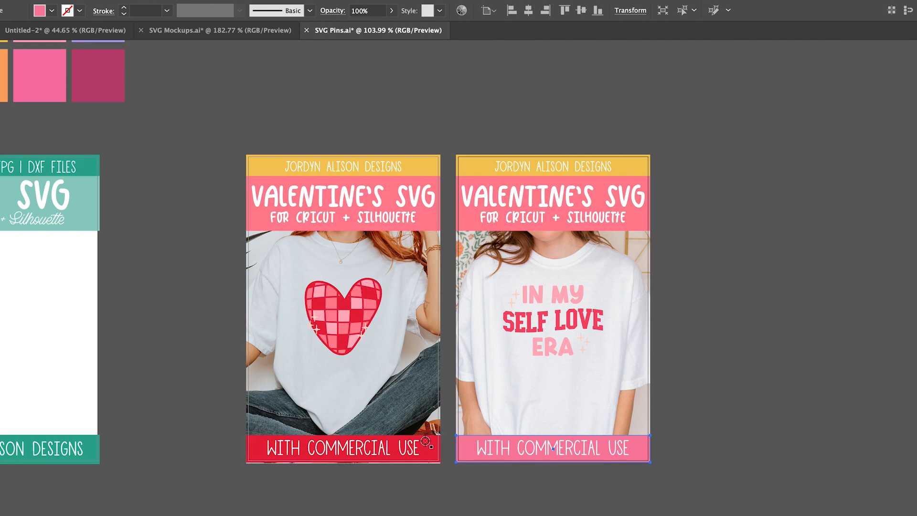
left_click(426, 442)
key("v")
left_click(460, 119)
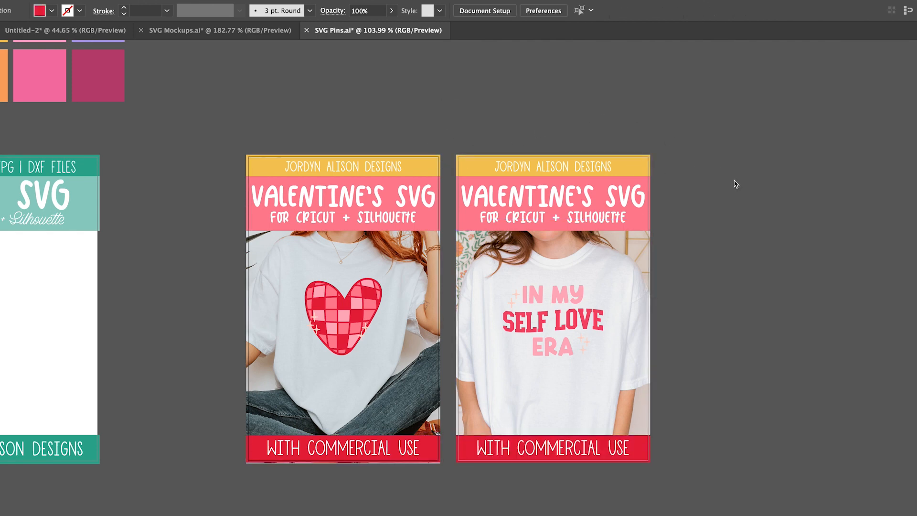
- Rename the two Valentine's pin artboards to "Disco Heart Pin" and "Self Love Era Pin"
left_click_drag(777, 242, 692, 247)
key("shift+o")
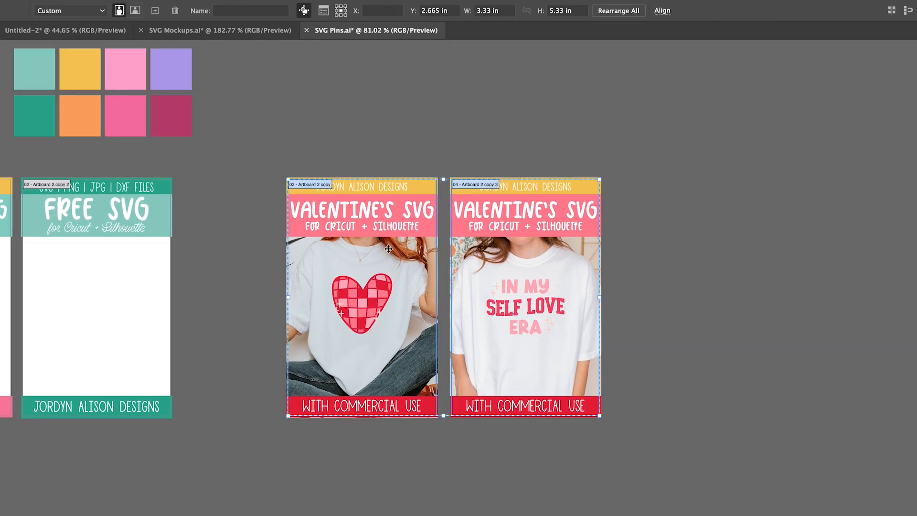
left_click(269, 11)
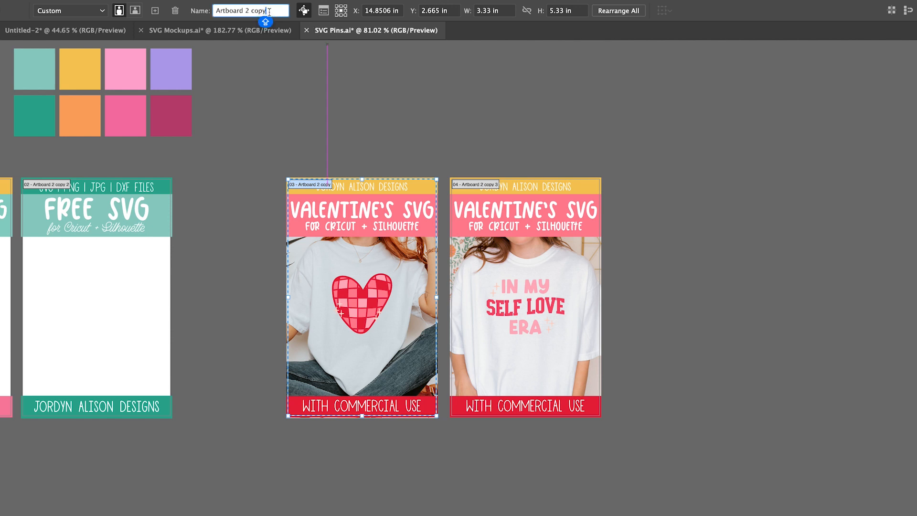
triple_click(269, 11)
type("D")
key("Return")
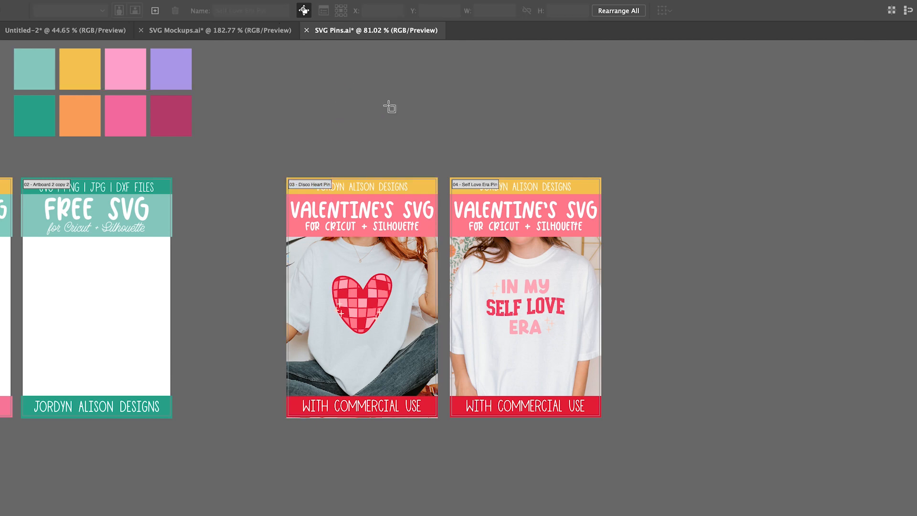
- In the Valentine designs document, rename the first two artboards "Heartbreaker" and "Self Love Era"
key("Escape")
key("shift+o")
key("Escape")
key("ctrl+Tab")
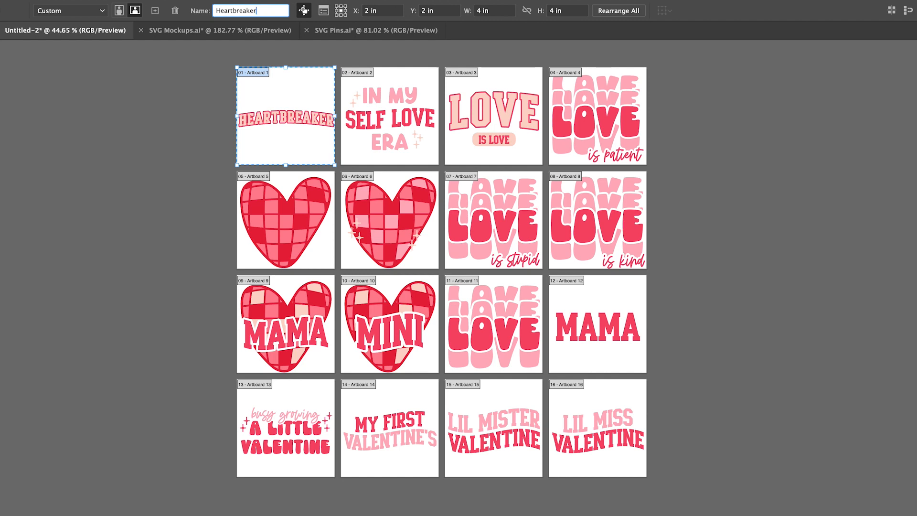
left_click(416, 85)
left_click(262, 14)
key("super+a")
type("Sel")
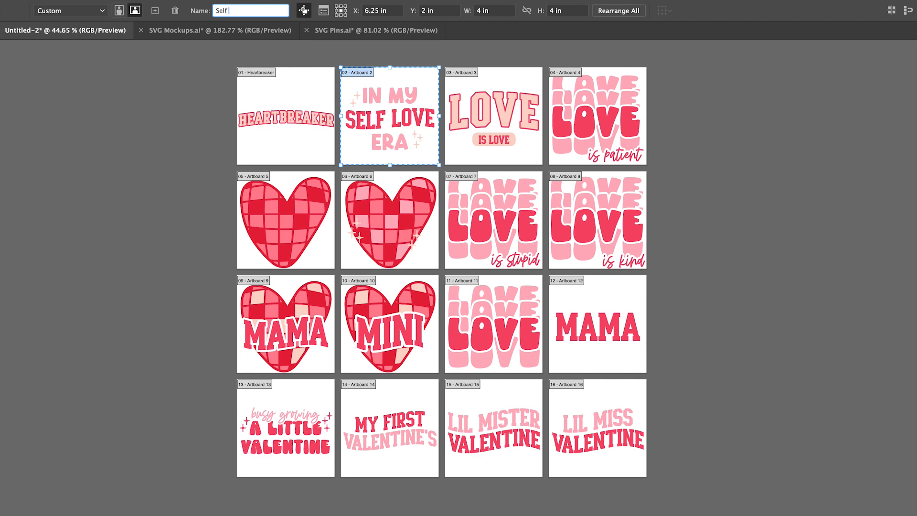
type("f Love Era")
- Rename the third and fourth artboards of the first row "Love Is Love" and "Love is Patient"
left_click(491, 71)
triple_click(268, 11)
type("Love Is Love")
left_click(604, 73)
triple_click(267, 10)
type("Love is Patient")
- Rename the two checkered heart artboards in the second row "Disco Heart 1" and "Disco Heart 2"
left_click(281, 191)
triple_click(261, 13)
type("Disco Heart 1")
left_click(380, 181)
triple_click(261, 14)
type("Disco Heart 2")
- Rename the last two artboards of the second row "Love is Stupid" and "Love is Kind"
left_click(478, 182)
triple_click(260, 10)
type("Love is Stupid")
left_click(608, 180)
triple_click(261, 10)
type("Love is Kind")
- Rename the last two rows' artboards "Mama Heart", "Mini Heart", "Love Stacked", "Mama", "Growing a Little Valentine", "First Valentines", "Mister Valentine" and "Miss Valentine"
left_click(291, 297)
triple_click(268, 11)
type("Mama Heart")
left_click(382, 296)
triple_click(260, 10)
type("Mini")
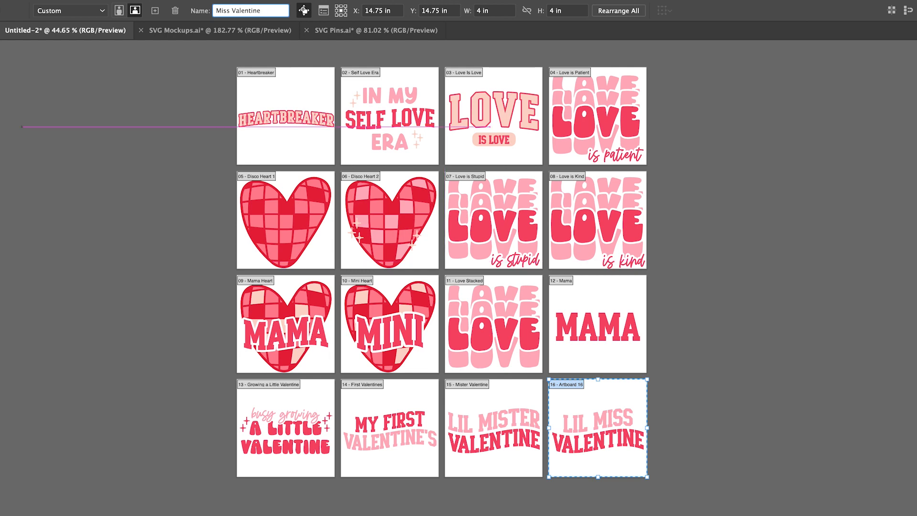
left_click(0, 53)
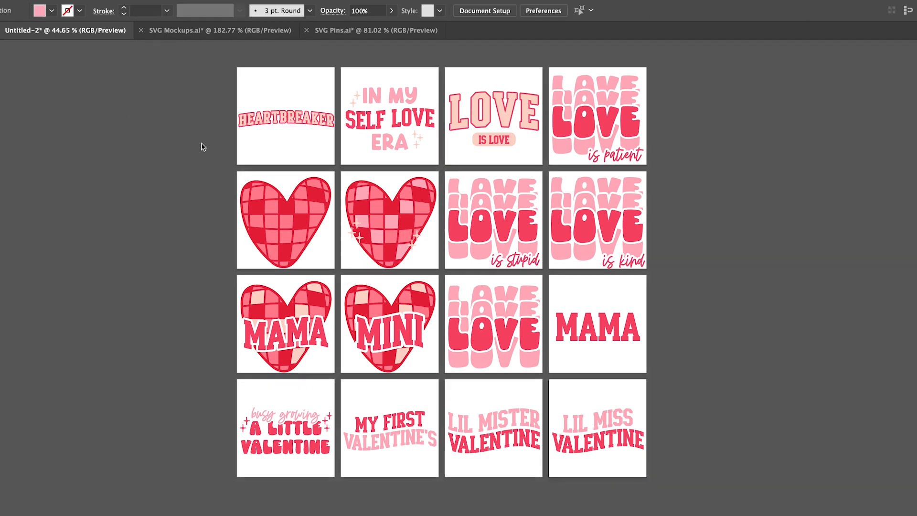
- Export all artboards as PNG files into SVG NEW FOLDER at High (300 ppi) with a transparent background
left_click(585, 385)
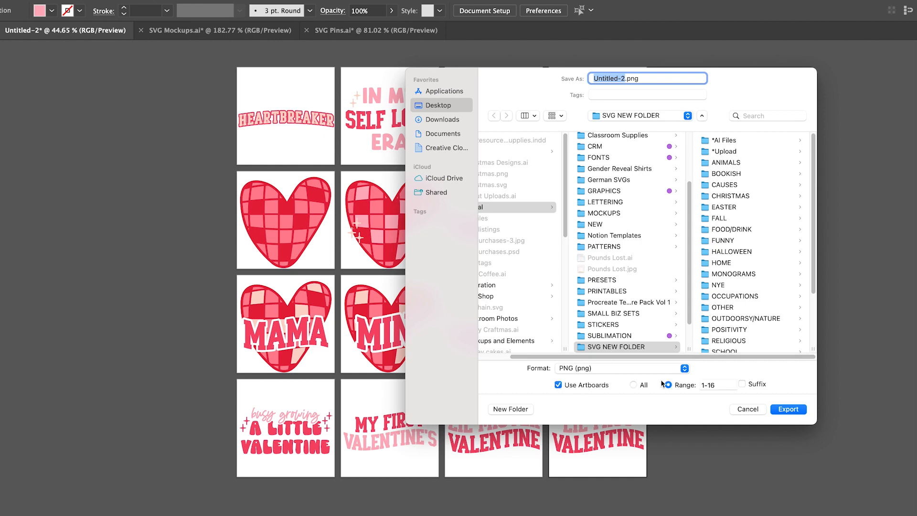
scroll(812, 334, "down", 5)
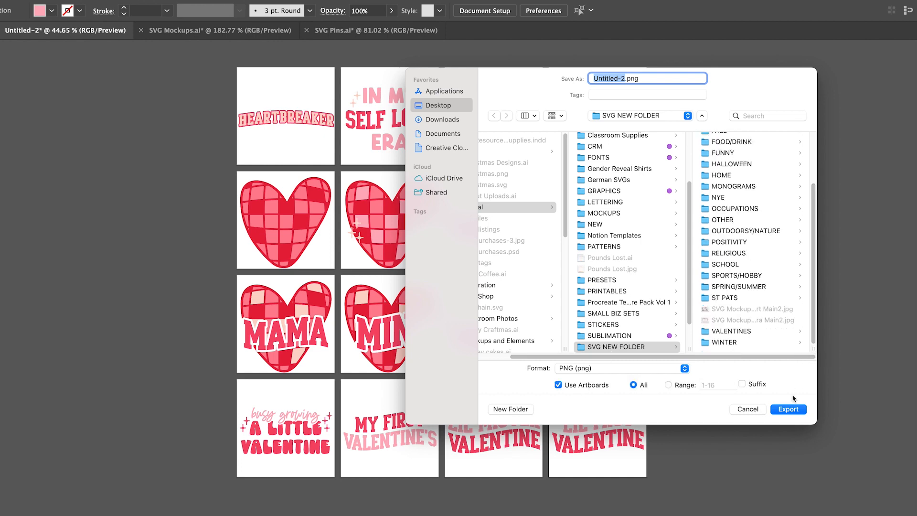
left_click(789, 409)
key("Escape")
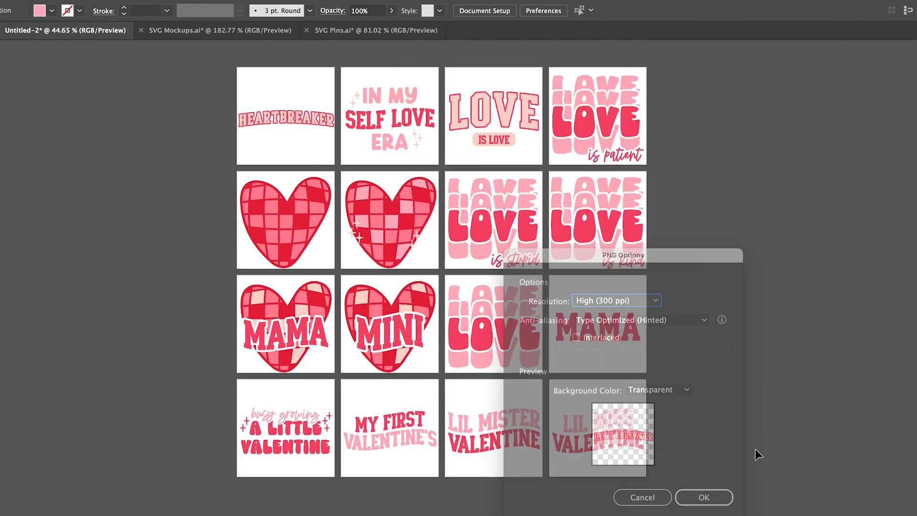
- Export all artboards as RGB JPEG files into SVG NEW FOLDER at quality 7 and High (300 ppi)
key("super+e")
left_click(588, 385)
left_click(587, 368)
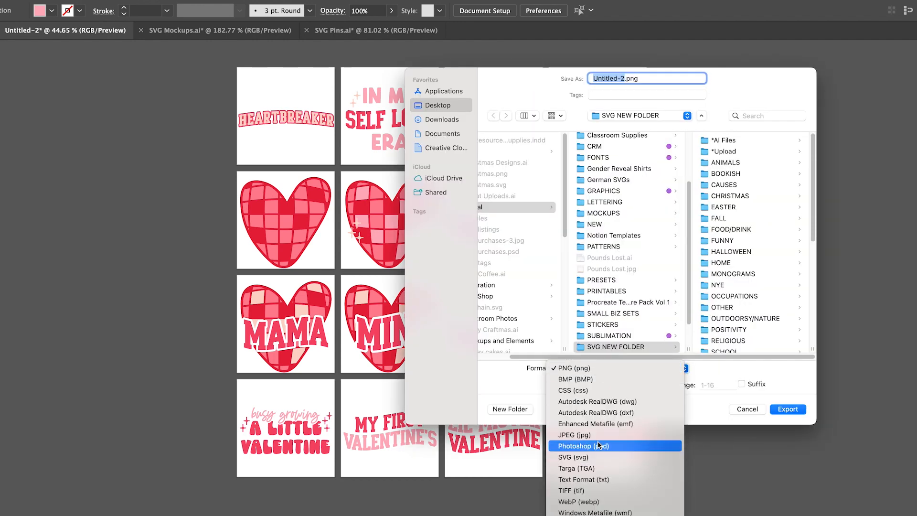
left_click(576, 435)
left_click(773, 410)
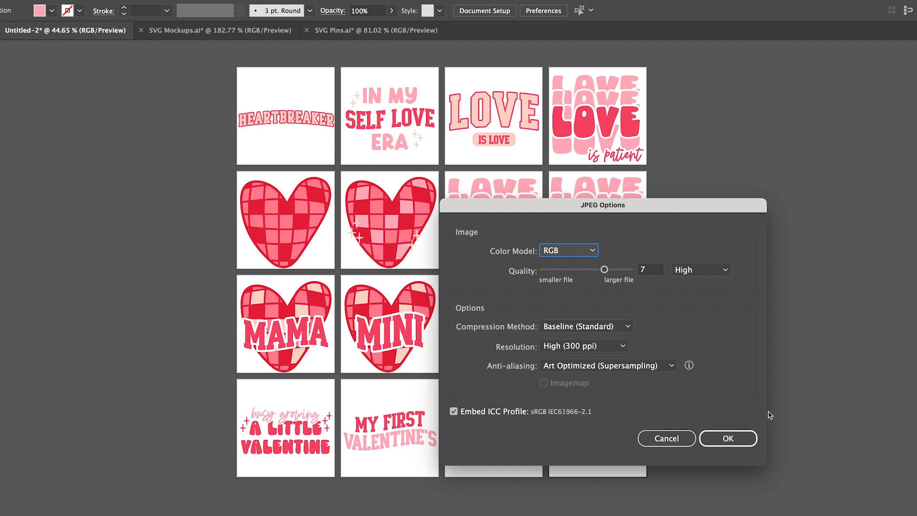
key("Return")
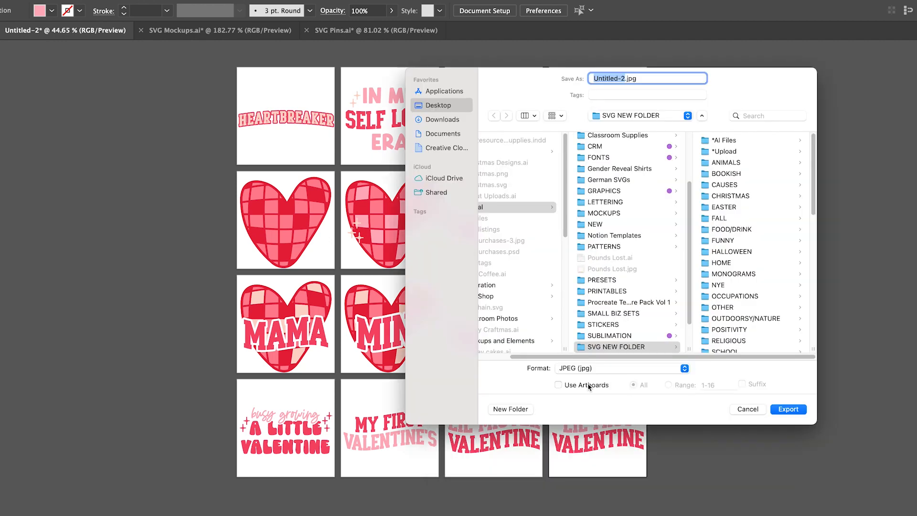
- Export all artboards as separate SVG files into SVG NEW FOLDER with fonts converted to outlines
left_click(576, 385)
left_click(587, 368)
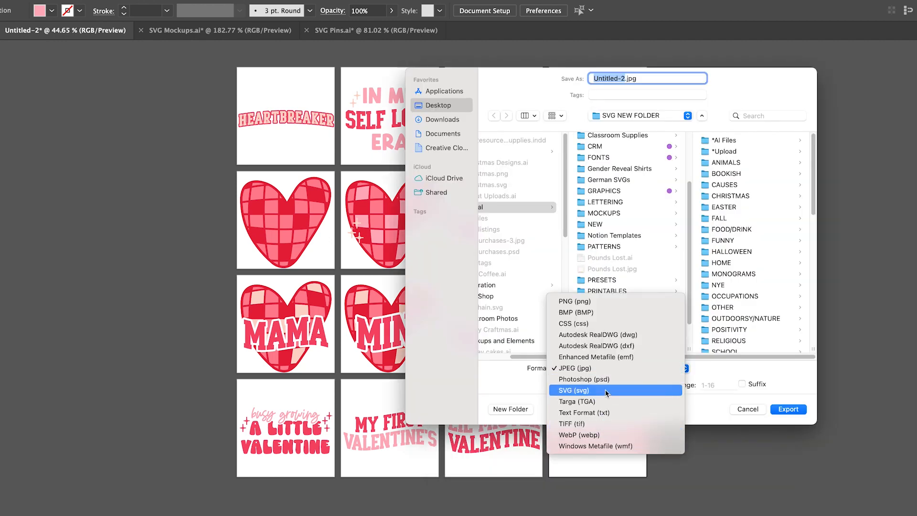
left_click(574, 390)
left_click(789, 413)
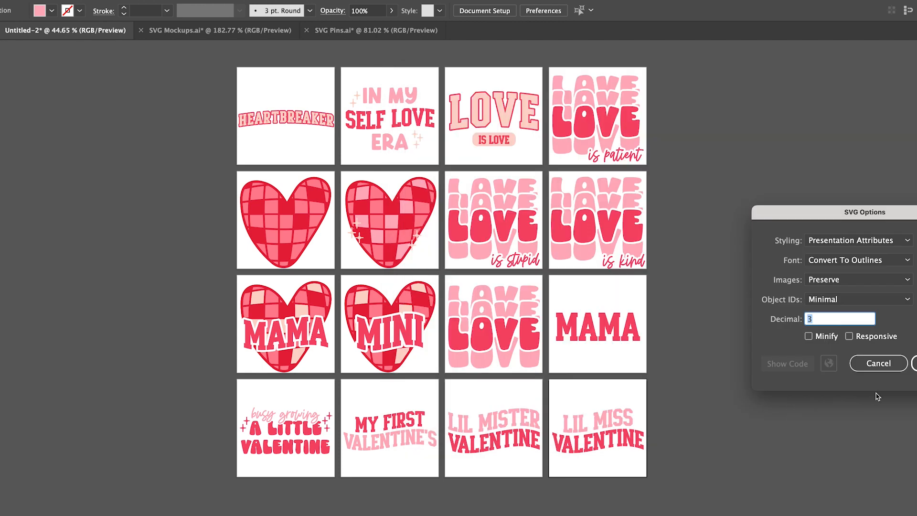
left_click(914, 363)
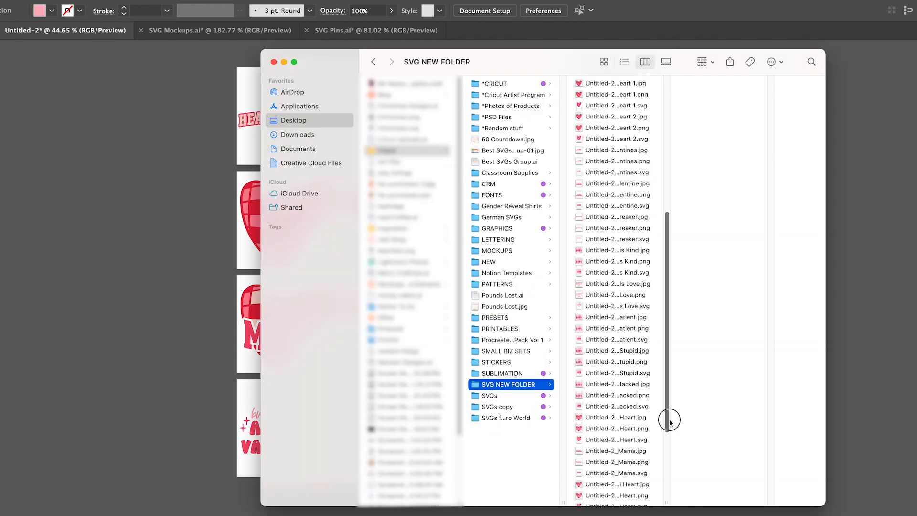
- In Finder, group the two SVG mockup JPGs and all exported "Untitled-2" files into a new folder inside SVG NEW FOLDER
left_click_drag(665, 420, 666, 351)
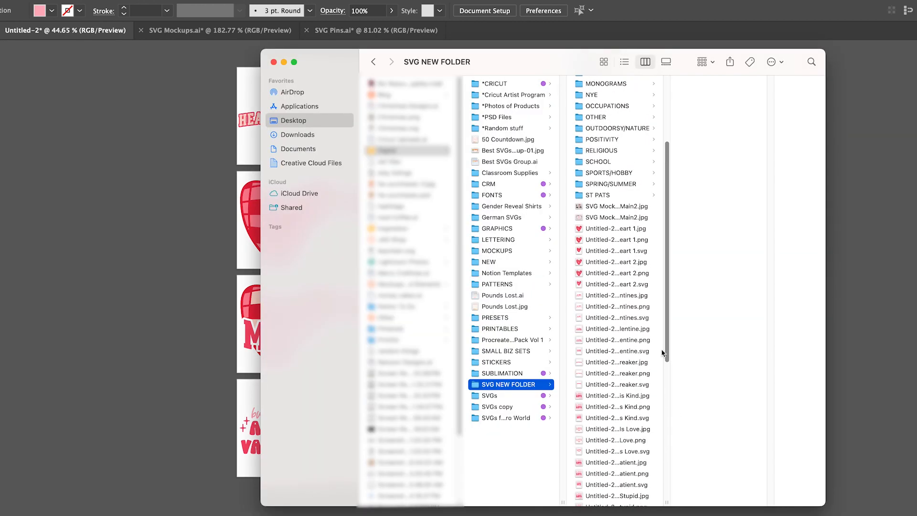
left_click(614, 210)
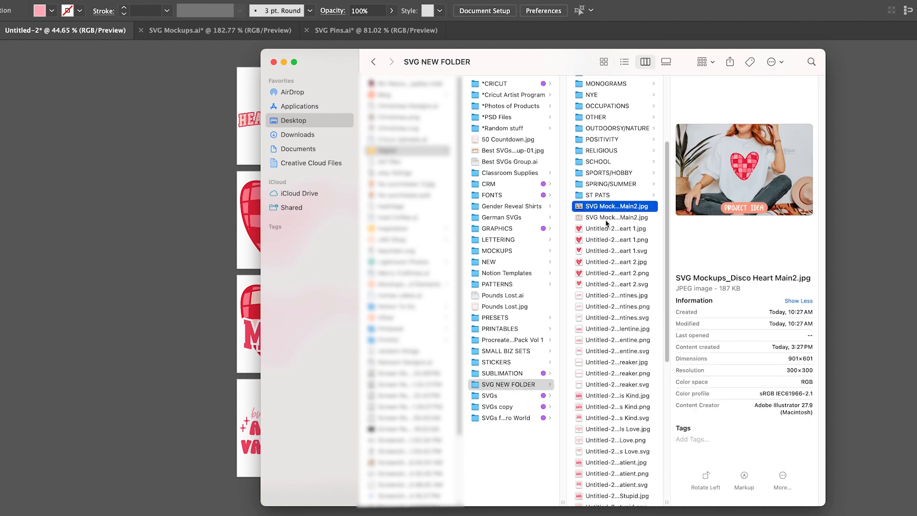
scroll(610, 276, "down", 12)
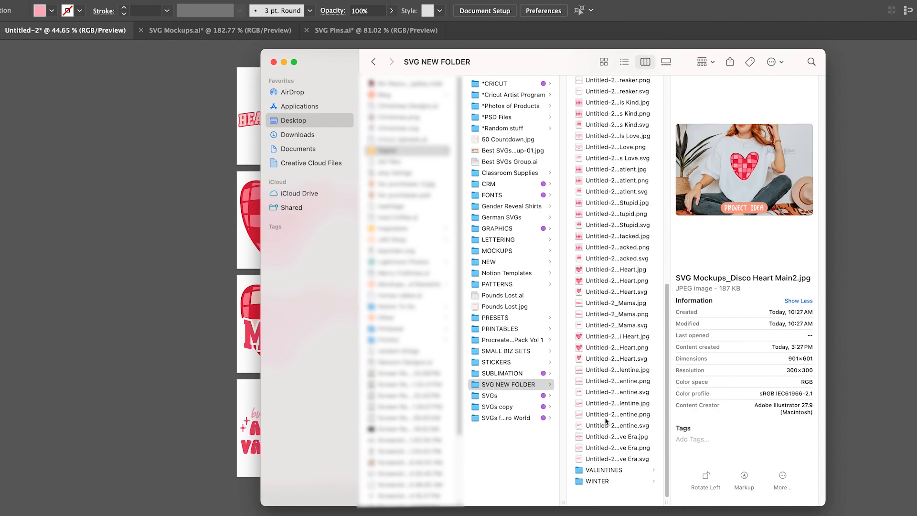
left_click(604, 475, "shift")
right_click(605, 464)
left_click(631, 404)
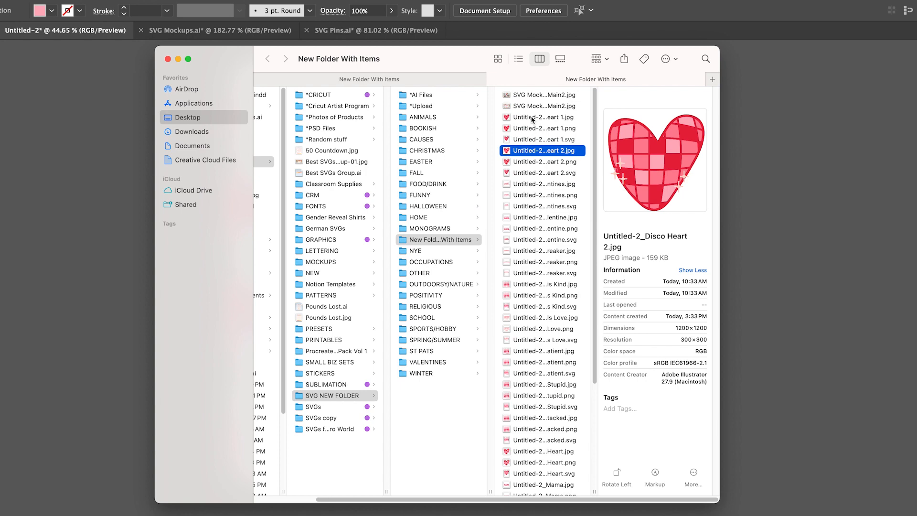
- Batch-rename all exported PNG, JPG and SVG files in the new folder, removing the "Untitled-2_" prefix from their names
scroll(542, 220, "down", 7)
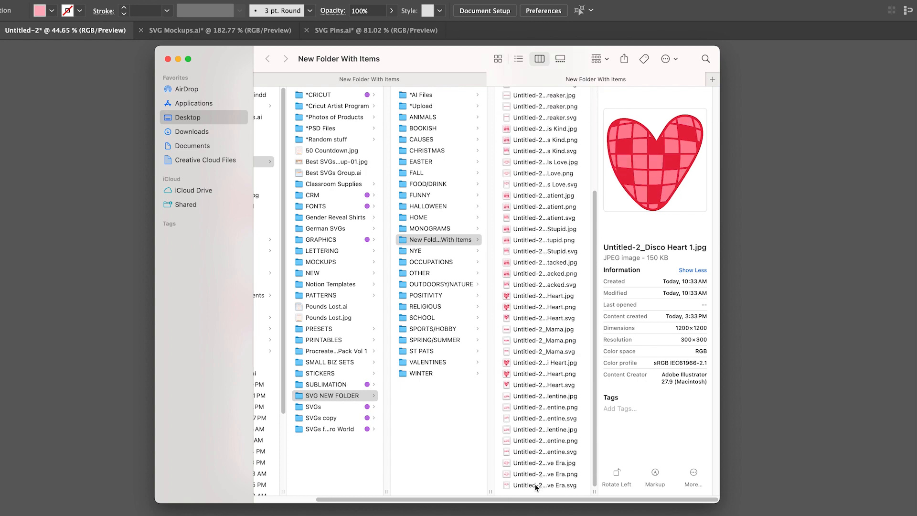
left_click(536, 485, "shift")
scroll(541, 239, "up", 7)
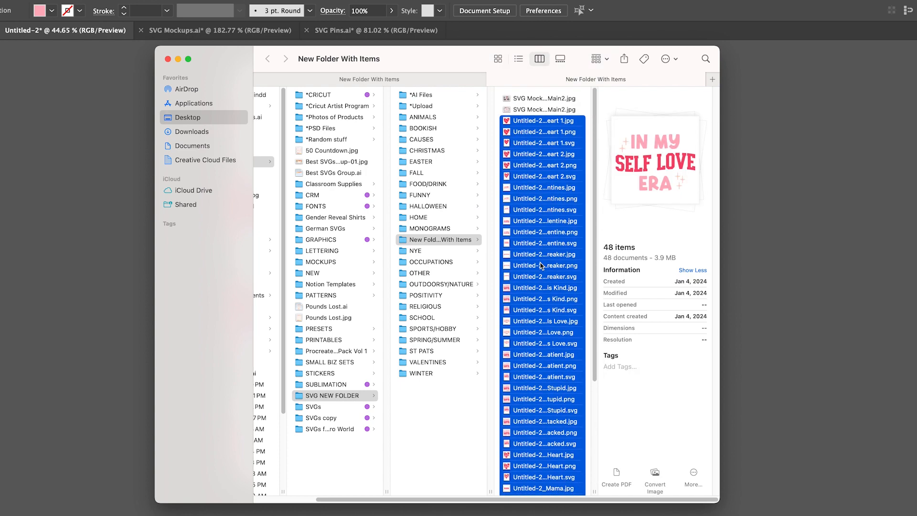
right_click(541, 159)
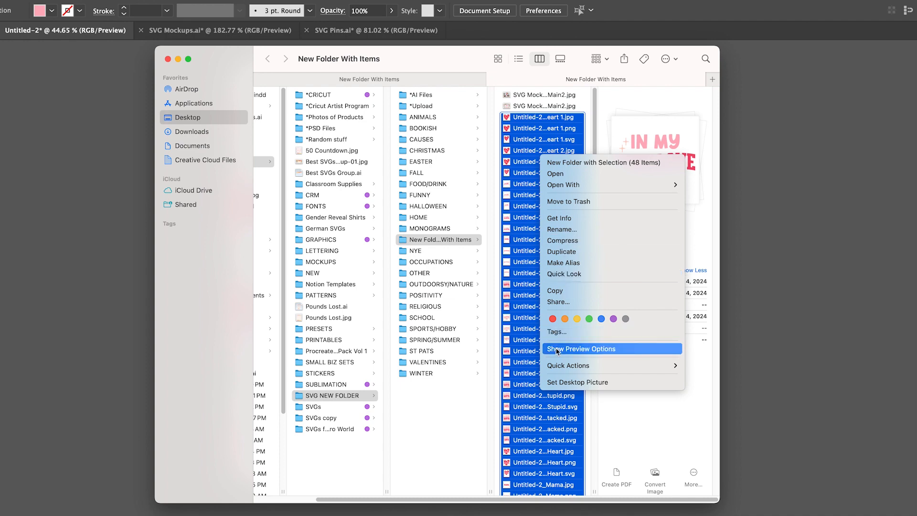
left_click(559, 229)
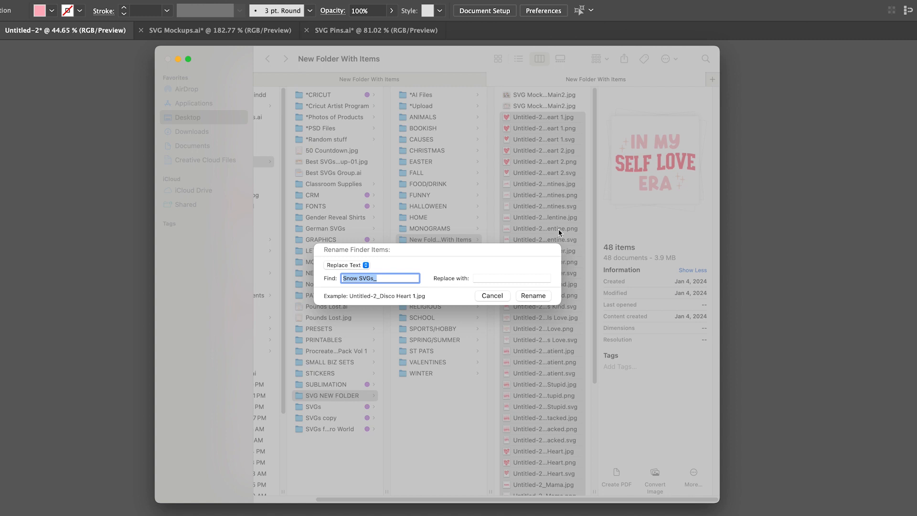
type("Untitle")
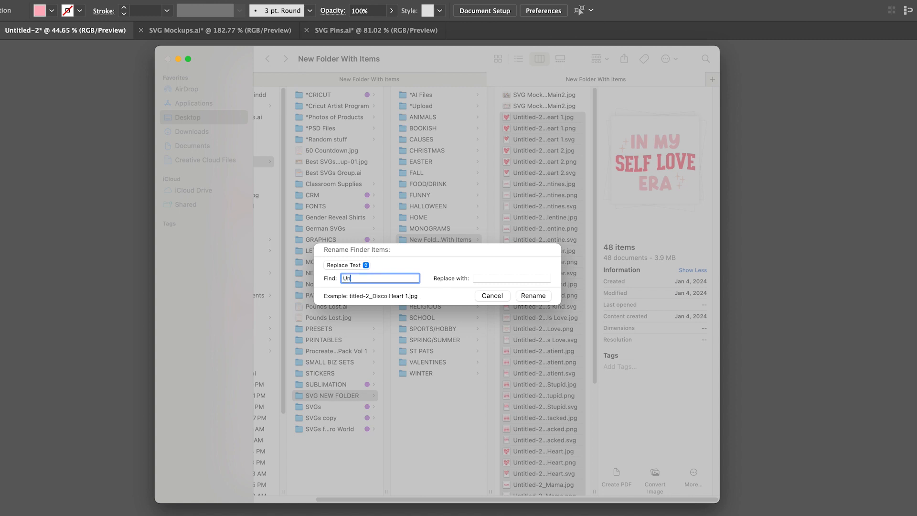
key("BackSpace")
type("d-2_")
left_click(528, 297)
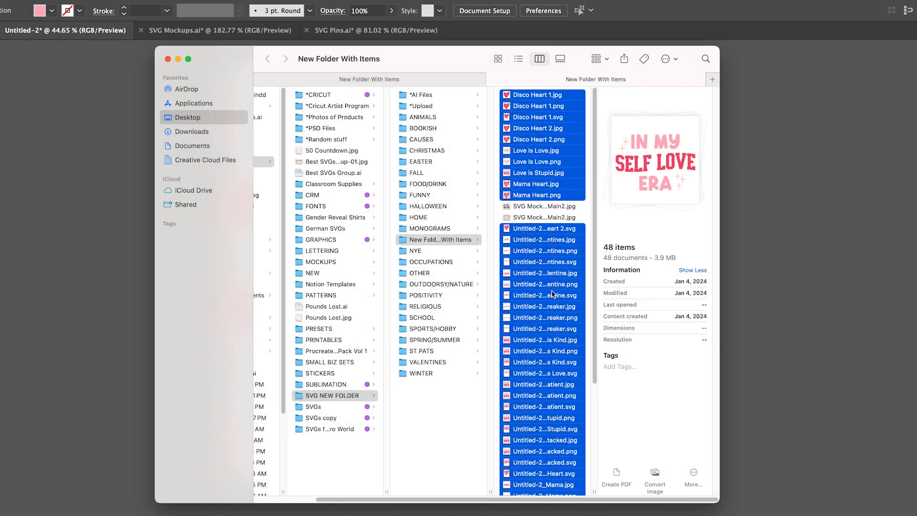
- Select the SVG file of each of the sixteen designs in the new folder and open them all in Illustrator
scroll(553, 295, "down", 5)
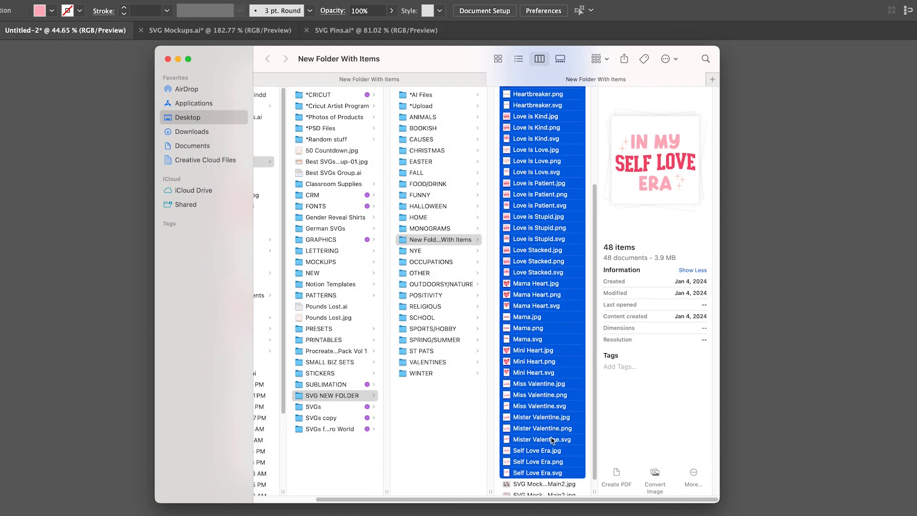
left_click(543, 471)
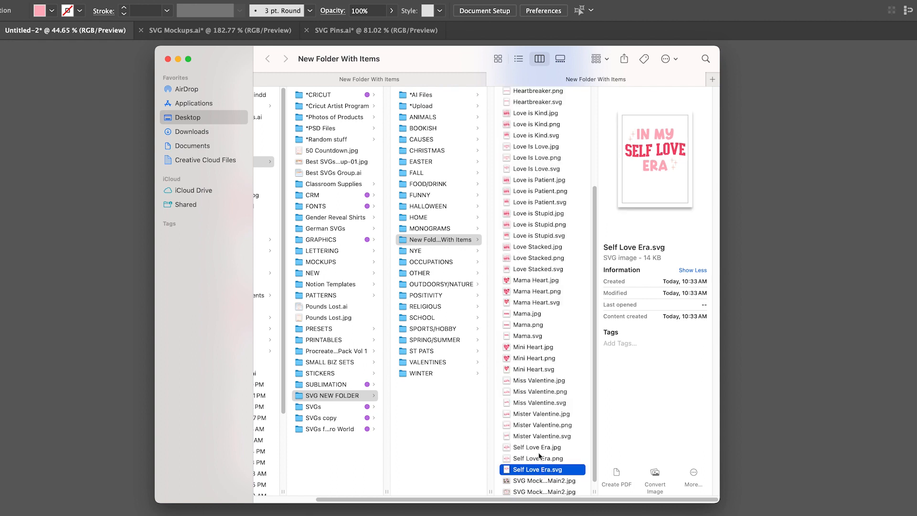
left_click(538, 437, "super")
left_click(534, 405, "super")
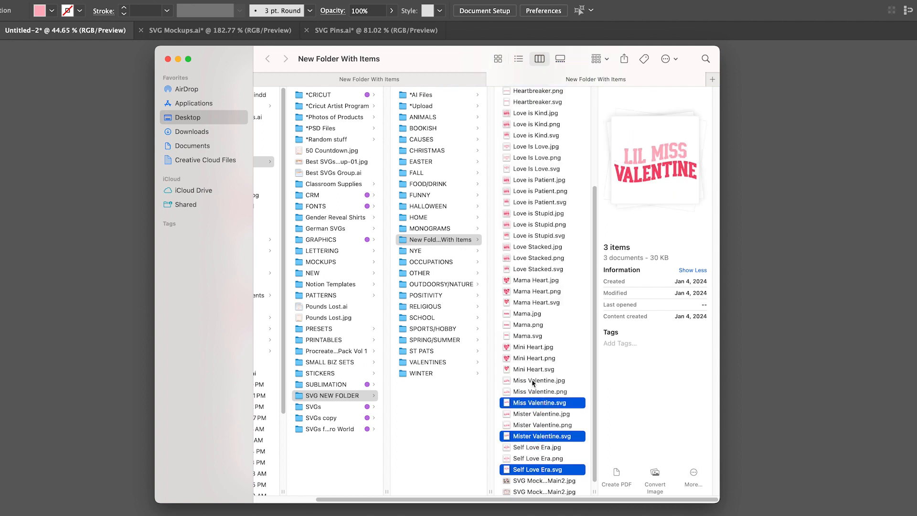
left_click(533, 370, "super")
left_click(531, 336, "super")
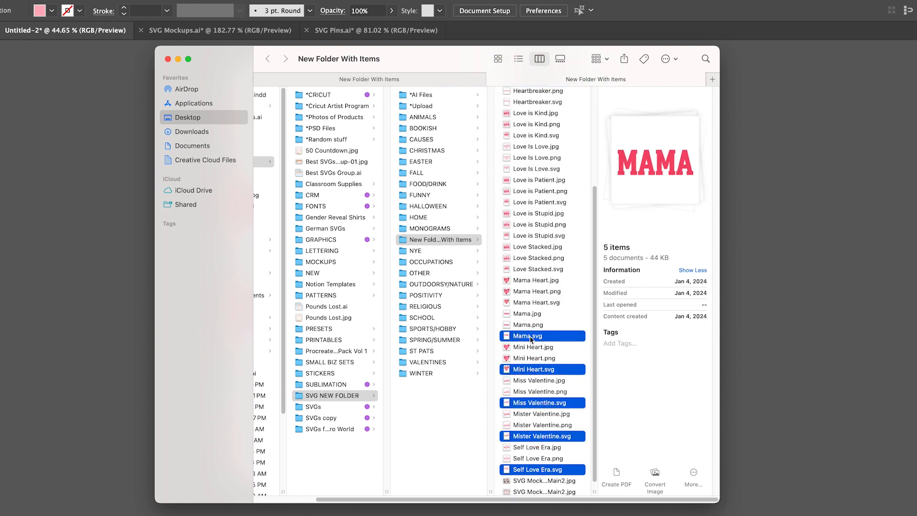
left_click(531, 303, "super")
left_click(533, 268, "super")
left_click(533, 236, "super")
left_click(534, 203, "super")
left_click(535, 169, "super")
left_click(536, 136, "super")
left_click(538, 102, "super")
left_click_drag(594, 200, 594, 98)
left_click(537, 217, "super")
left_click(537, 184, "super")
left_click(538, 151, "super")
left_click(539, 117, "super")
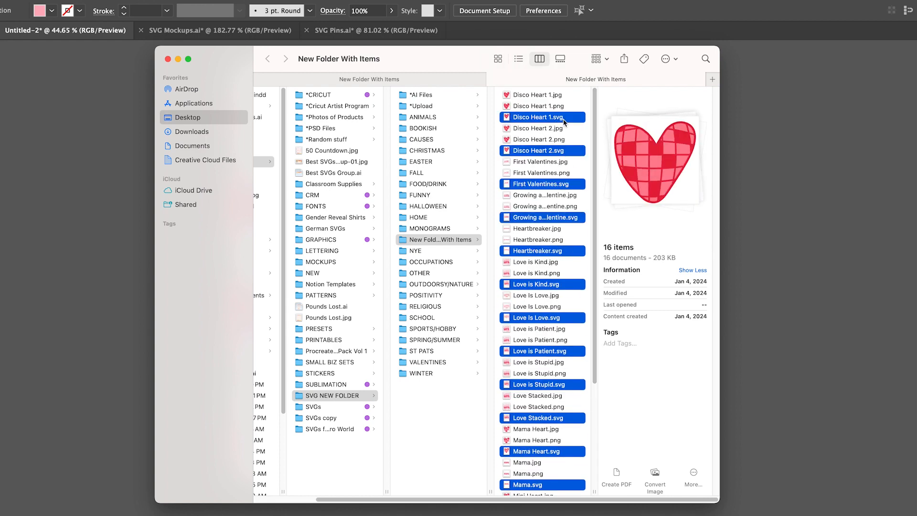
right_click(564, 121)
left_click(573, 138)
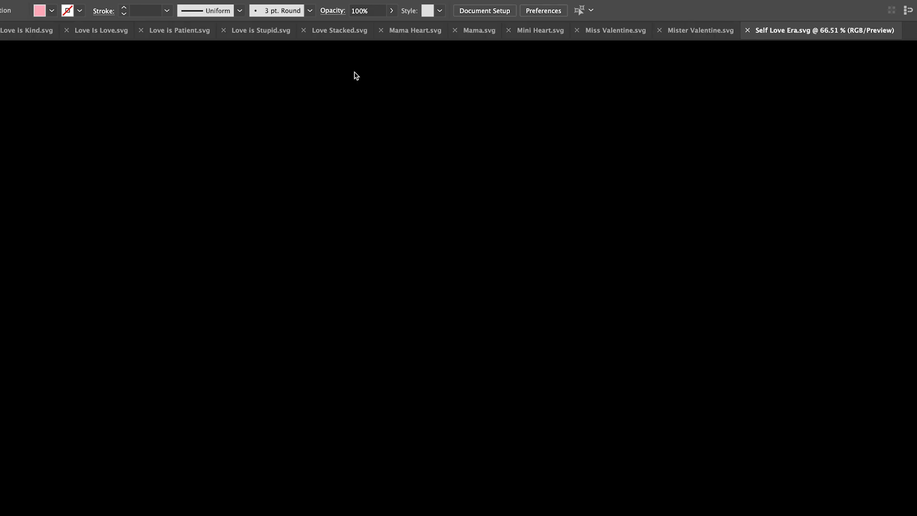
- Export the Self Love Era design as an Autodesk RealDWG (dxf) file into the new folder and close its document
key("super+alt+e")
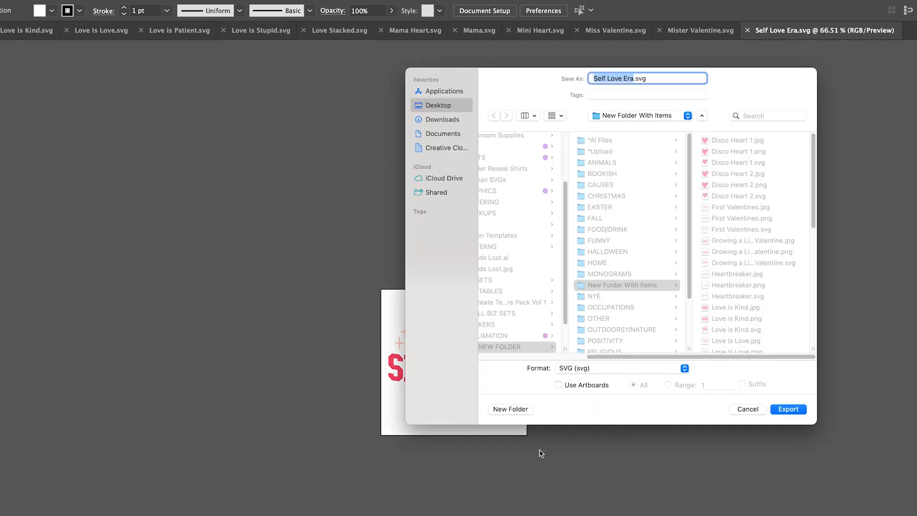
left_click(568, 368)
left_click(597, 324)
key("Return")
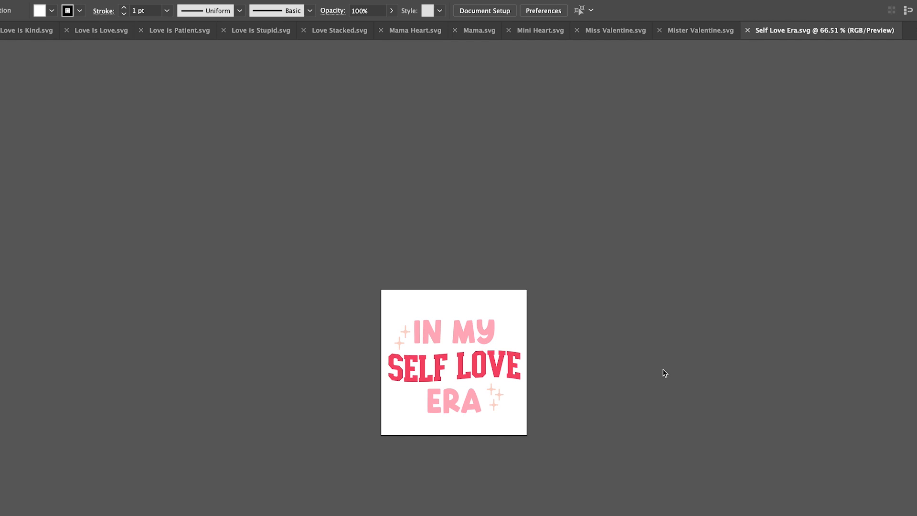
key("Return")
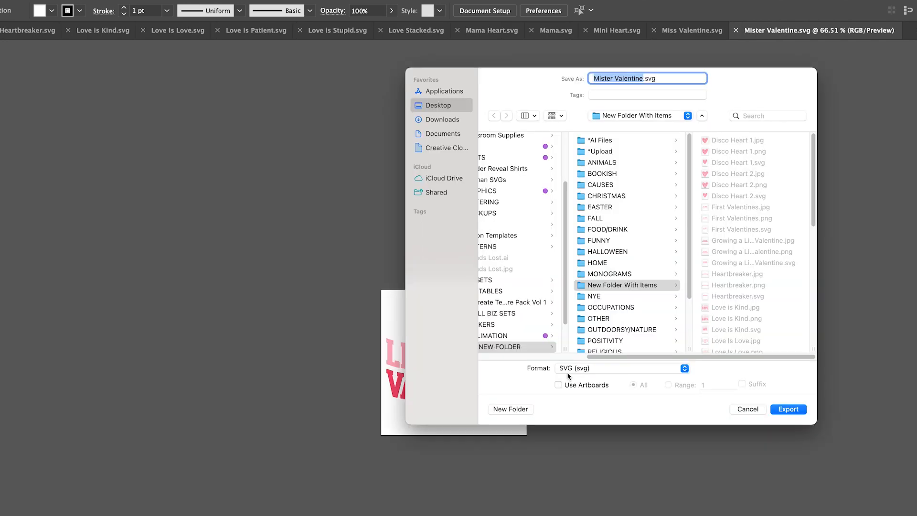
- Export the Mister Valentine design as a DXF file with AutoCAD version 2010/2011/2012 and close its document
left_click(567, 371)
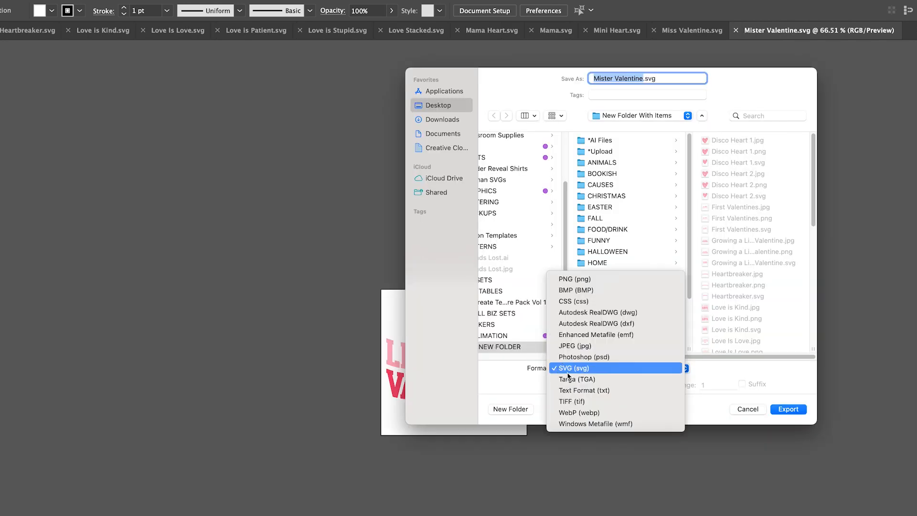
left_click(584, 320)
key("Return")
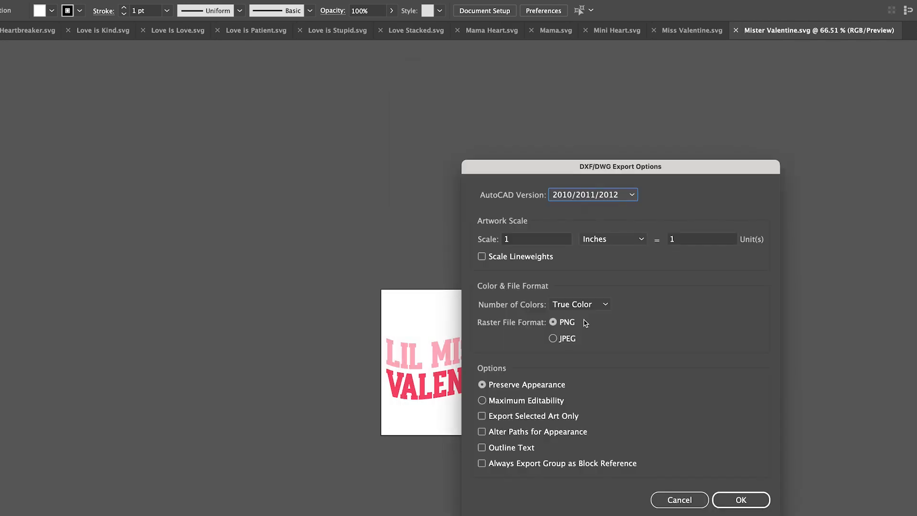
key("Return")
key("super+w")
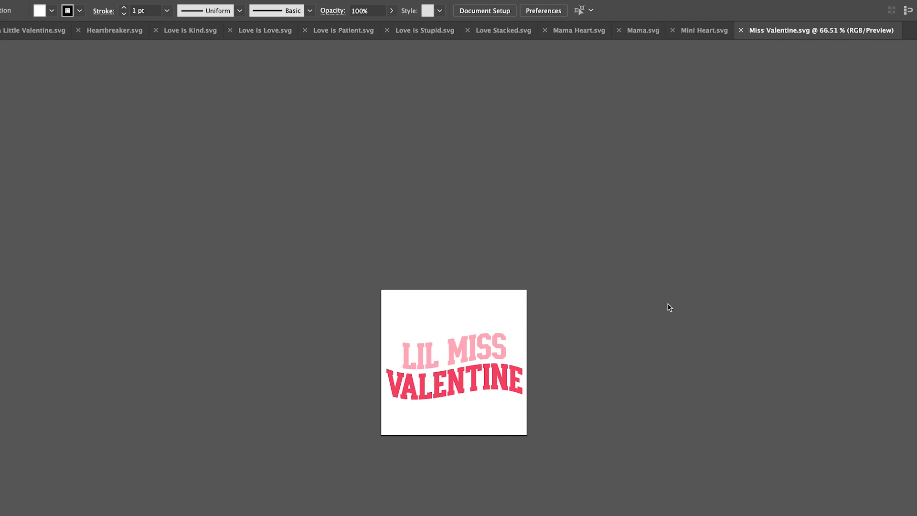
- Export the Miss Valentine design as an Autodesk RealDWG (dxf) file into the new folder and close its document
key("super+e")
left_click(616, 370)
left_click(606, 324)
key("Return")
key("Return")
key("super+w")
- Export the Mini Heart design in Autodesk RealDWG (dxf) format to the new folder and close its document
key("super+e")
left_click(562, 371)
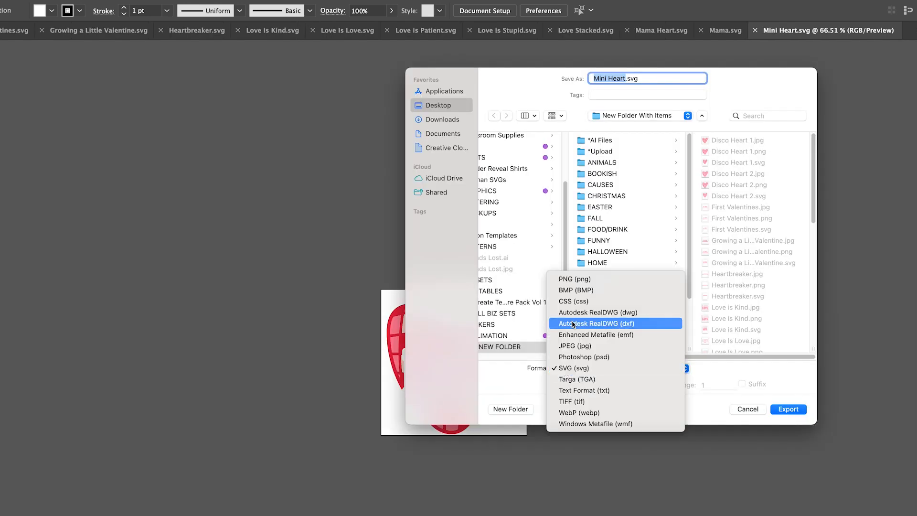
left_click(571, 320)
key("Return")
key("Return")
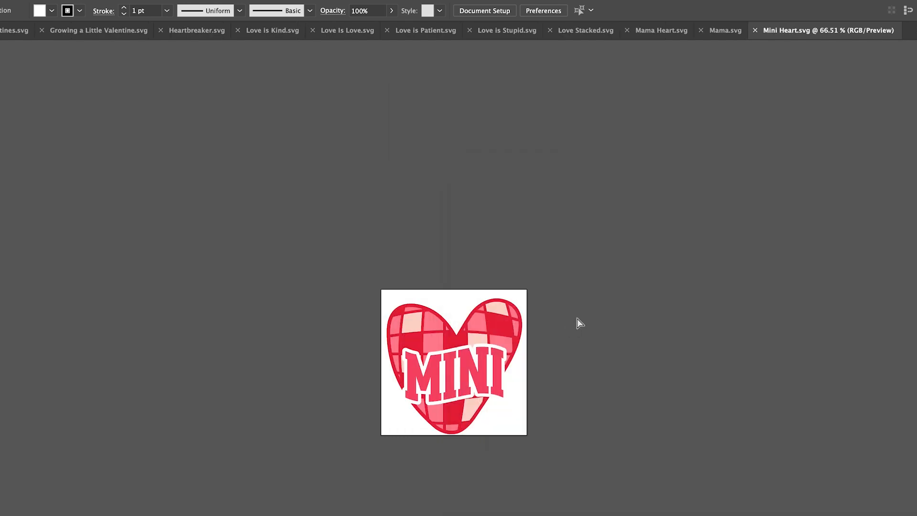
key("super+w")
- Export the Mama design as an Autodesk RealDWG (dxf) file and close its document
key("super+e")
left_click(568, 367)
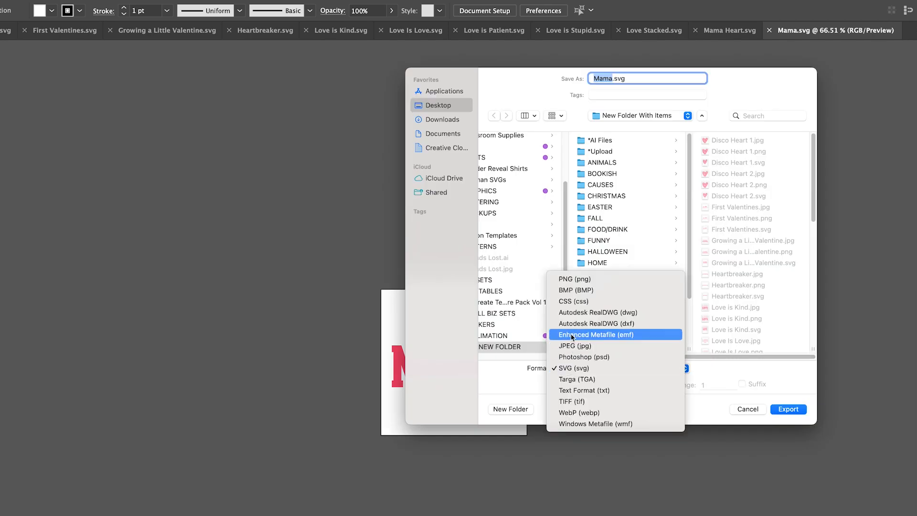
left_click(571, 324)
key("Return")
key("Return")
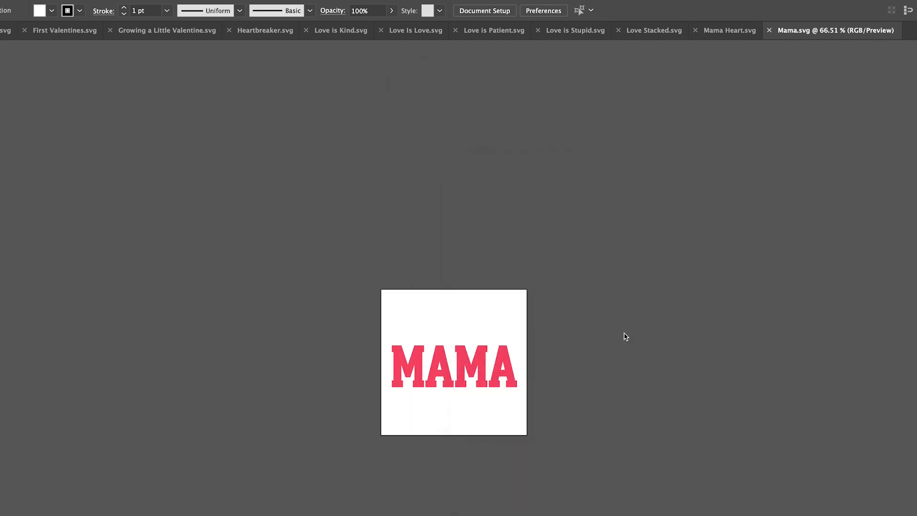
key("super+w")
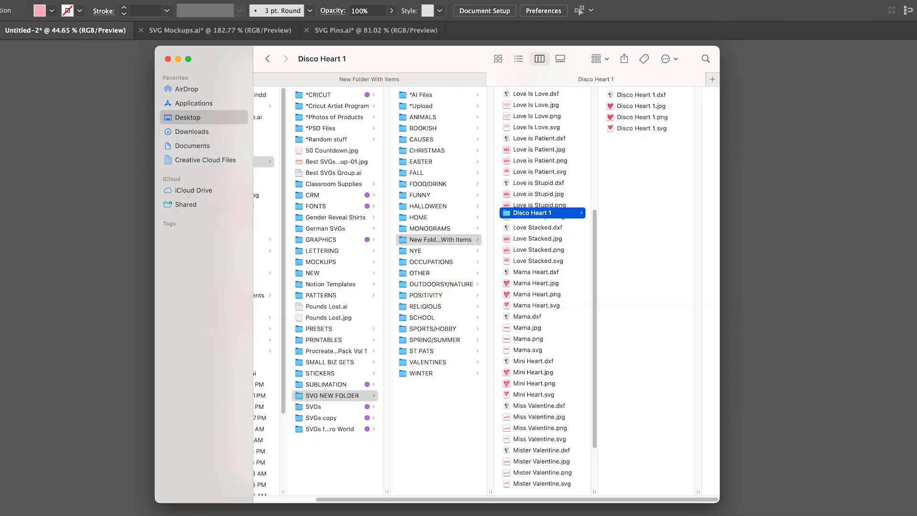
- Group the DXF, JPG, PNG and SVG files of the Mama design into a new folder named Mama
scroll(535, 180, "down", 3)
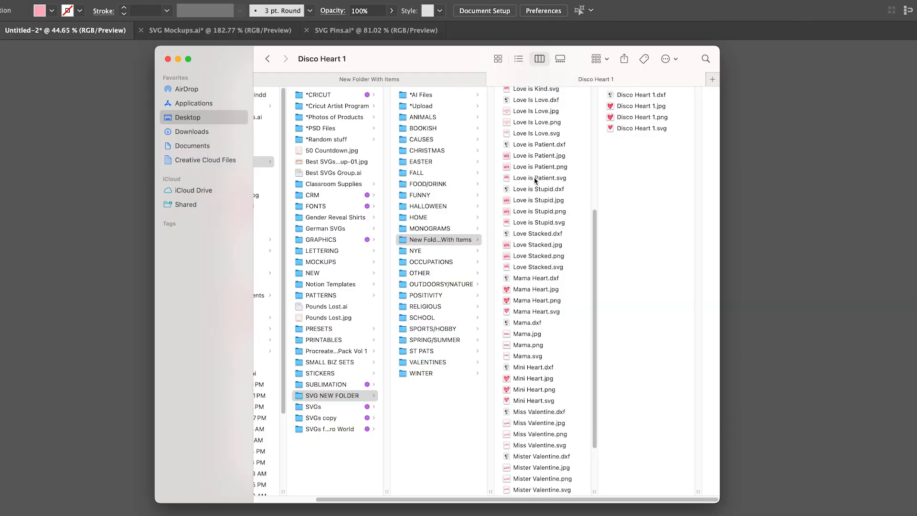
left_click(522, 357)
key("Return")
key("super+c")
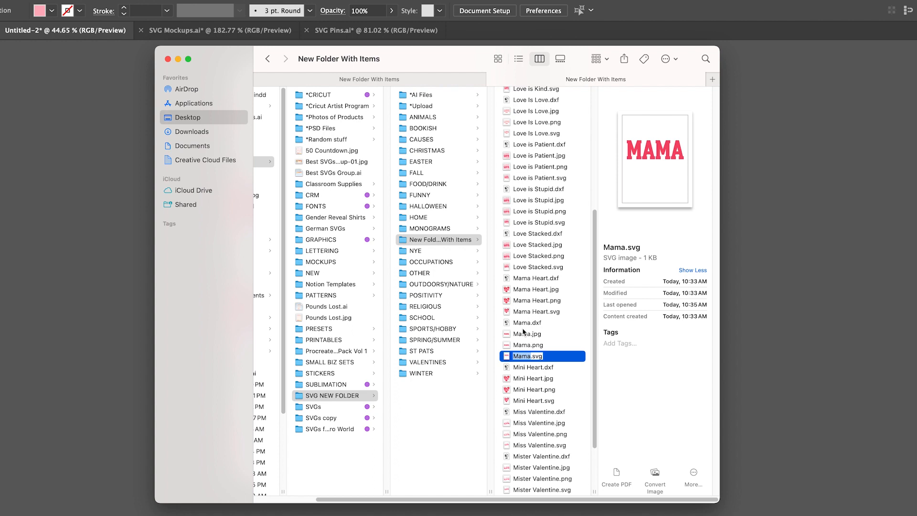
left_click(523, 324, "shift")
right_click(523, 324)
left_click(527, 327)
key("super+v")
- Group the four Mister Valentine files into a new folder named Mister Valentine
left_click(527, 446)
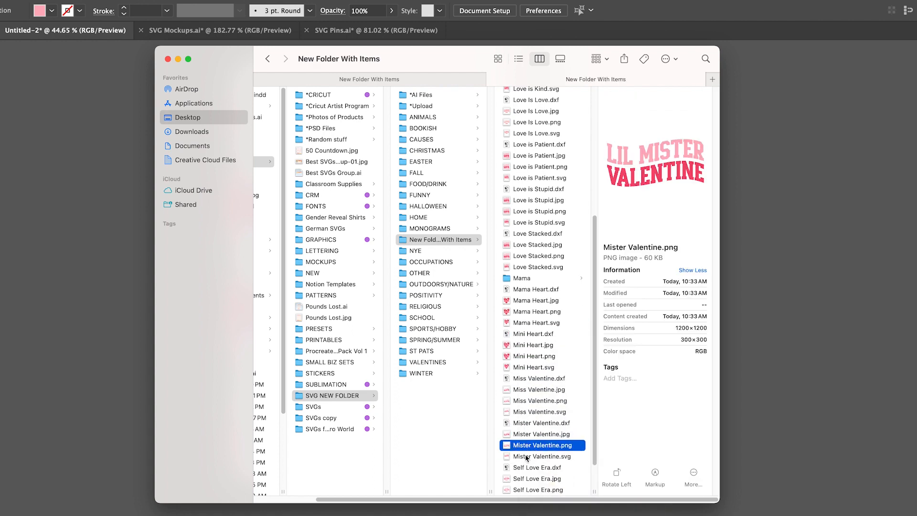
left_click(528, 457)
key("Return")
key("super+c")
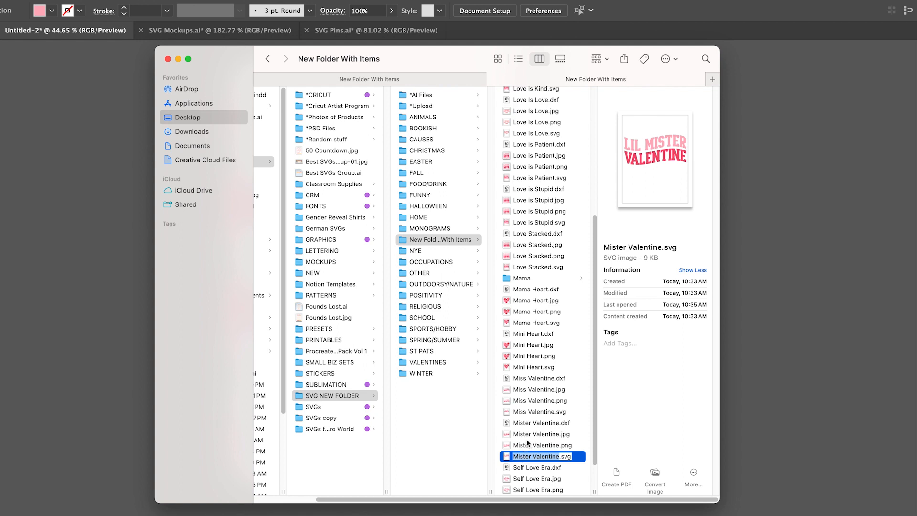
left_click(527, 445)
left_click(528, 423)
left_click(530, 457, "shift")
right_click(533, 459)
left_click(534, 464)
key("super+v")
key("Return")
- Group the four Miss Valentine files into a new folder named Miss Valentine
left_click(532, 414)
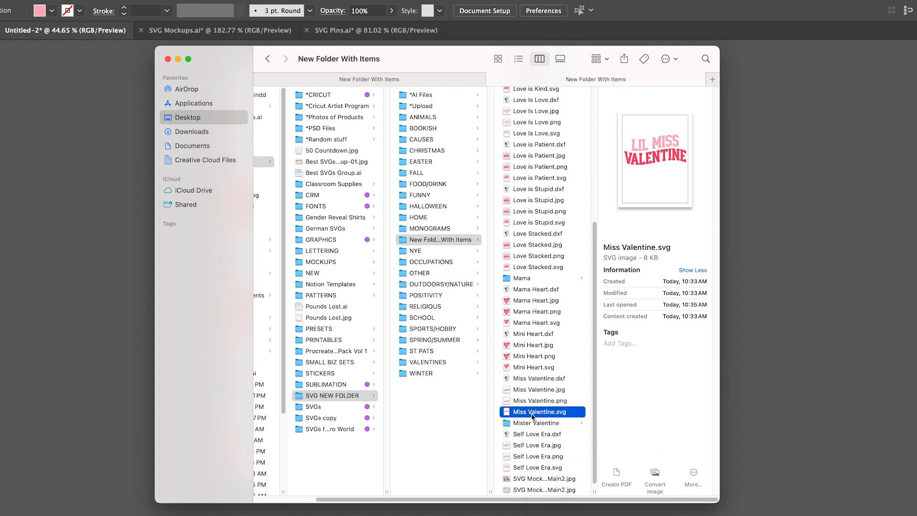
left_click(532, 378, "shift")
right_click(531, 379)
left_click(549, 383)
type("Miss Valentine")
key("Return")
left_click(526, 395)
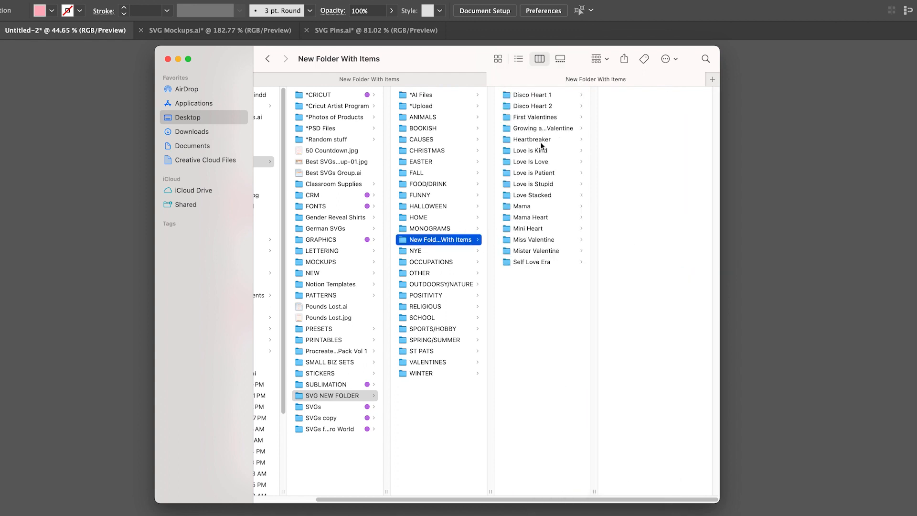
- Compress the Self Love Era, Mister Valentine and Miss Valentine folders into separate ZIP archives
right_click(533, 266)
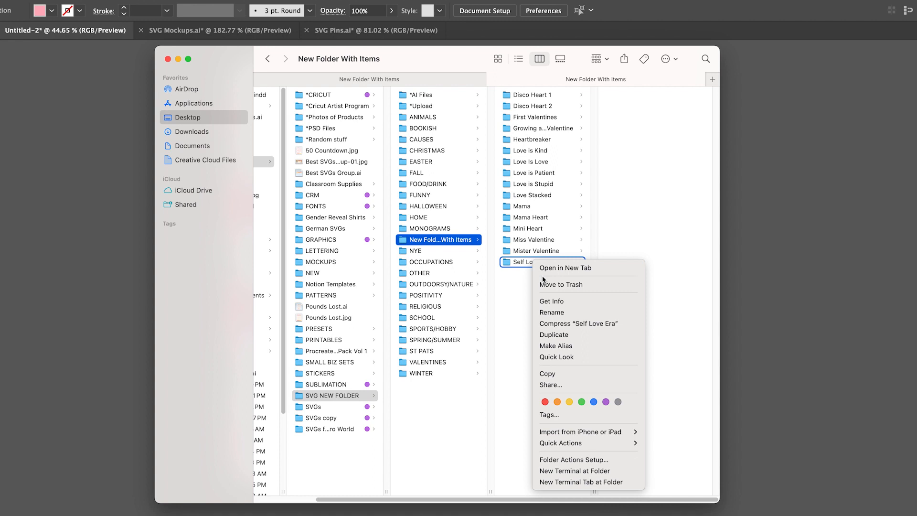
left_click(549, 321)
right_click(537, 251)
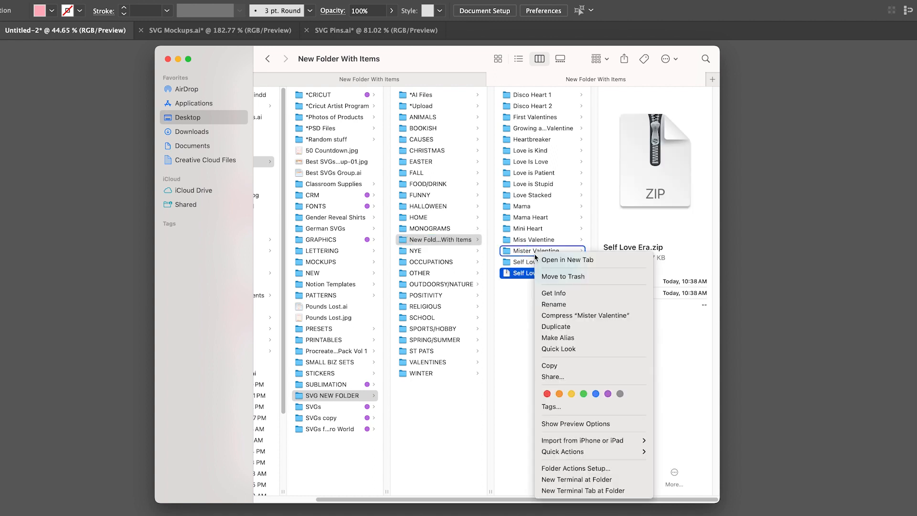
left_click(553, 316)
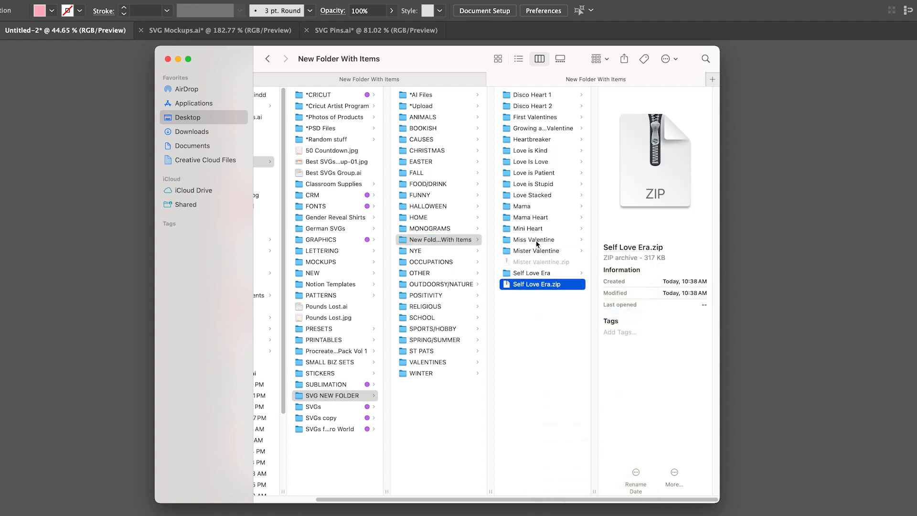
right_click(538, 238)
left_click(555, 300)
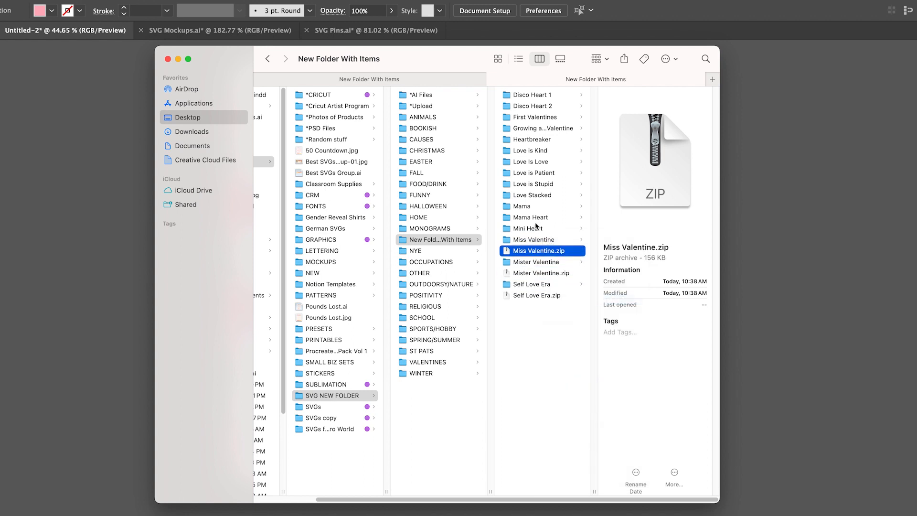
- Compress the Mini Heart, Mama Heart and Mama folders into separate ZIP archives
right_click(537, 228)
left_click(557, 288)
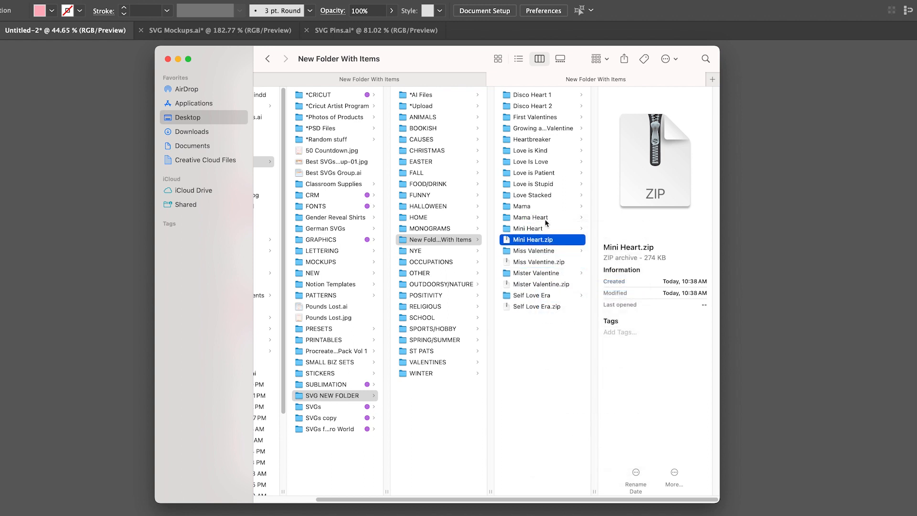
right_click(544, 218)
left_click(556, 277)
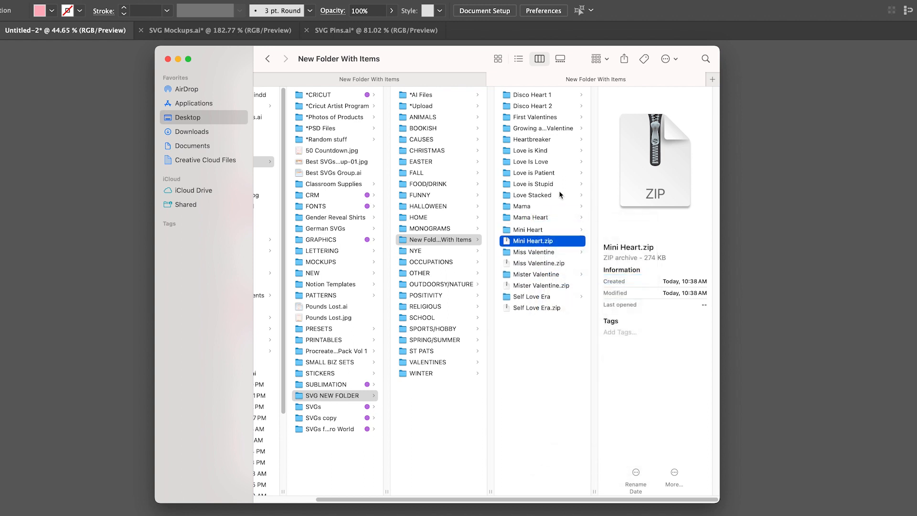
right_click(540, 206)
left_click(564, 266)
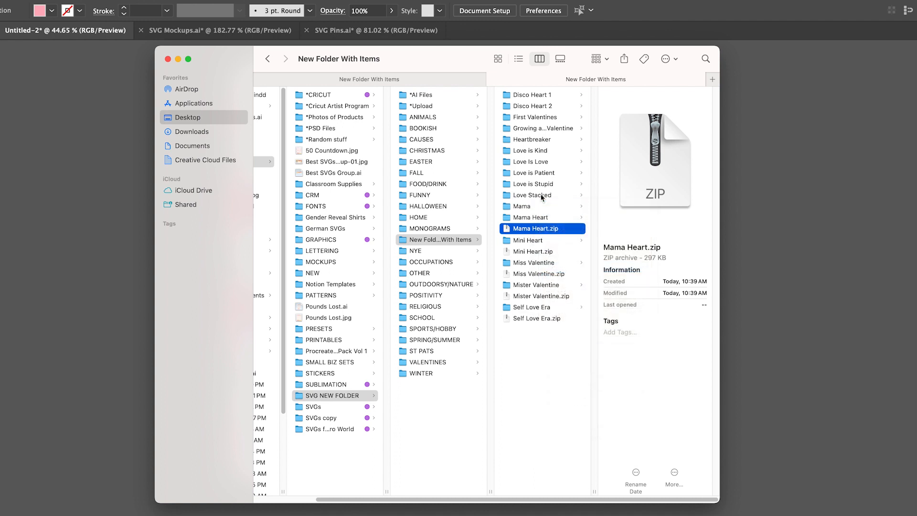
- Compress the Love Stacked, Love is Stupid and Love is Patient folders into separate ZIP archives
left_click(530, 195)
right_click(541, 195)
left_click(562, 257)
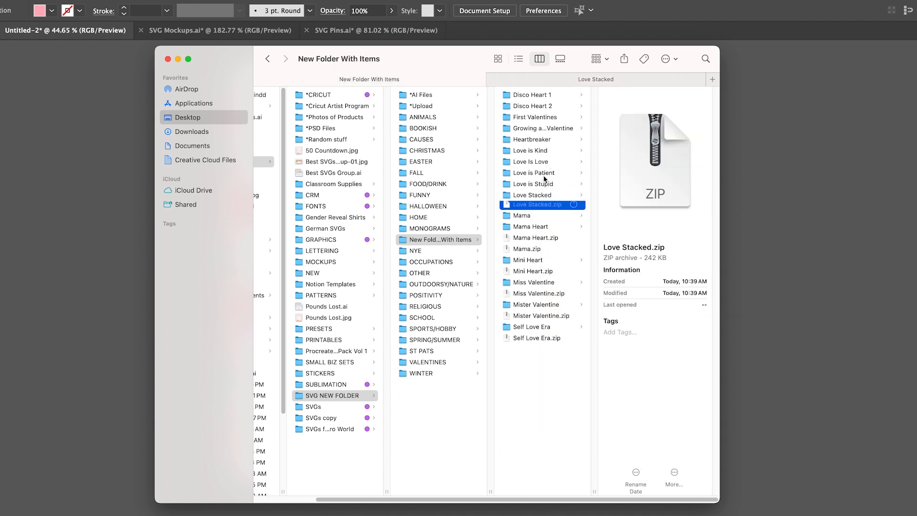
right_click(543, 184)
left_click(566, 243)
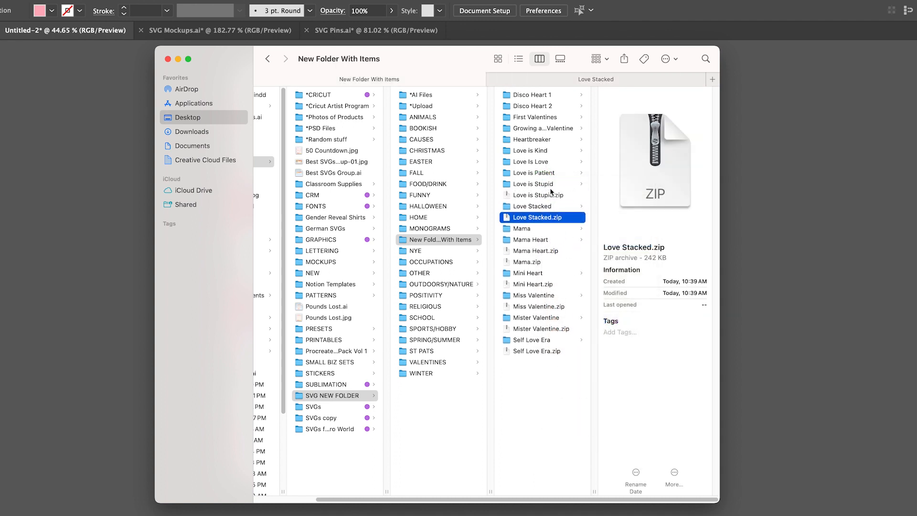
right_click(547, 173)
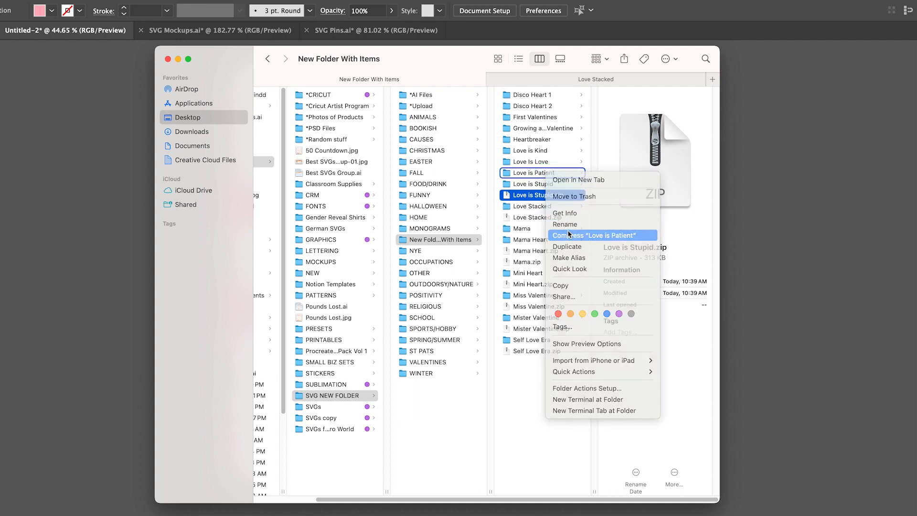
left_click(568, 235)
- Compress the Love Is Love, Love is Kind and Heartbreaker folders into separate ZIP archives
right_click(541, 161)
left_click(568, 223)
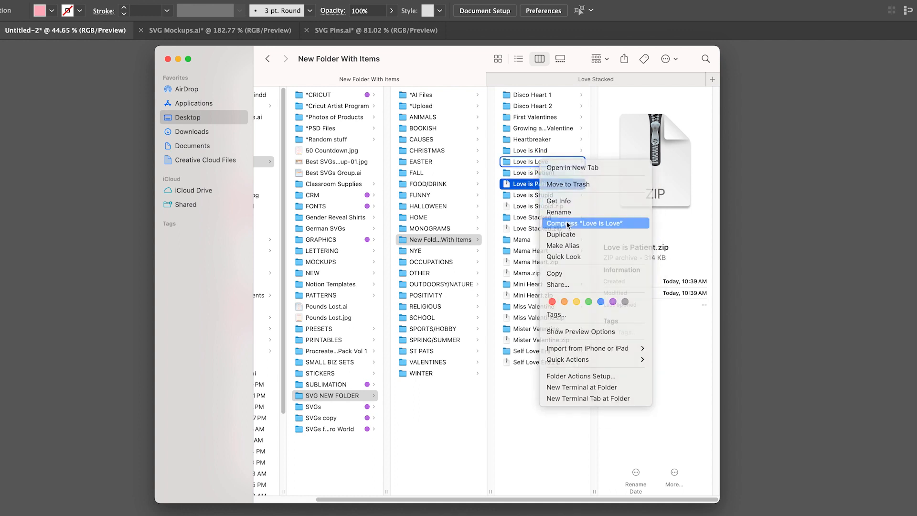
right_click(543, 153)
left_click(597, 213)
right_click(556, 139)
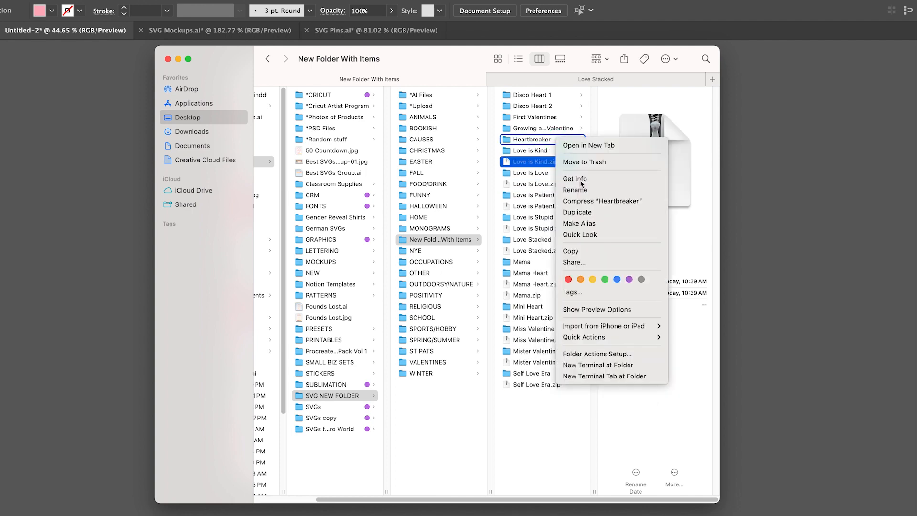
left_click(583, 201)
- Compress the Growing a Little Valentine, First Valentines, Disco Heart 2 and Disco Heart 1 folders into separate ZIP archives
right_click(569, 128)
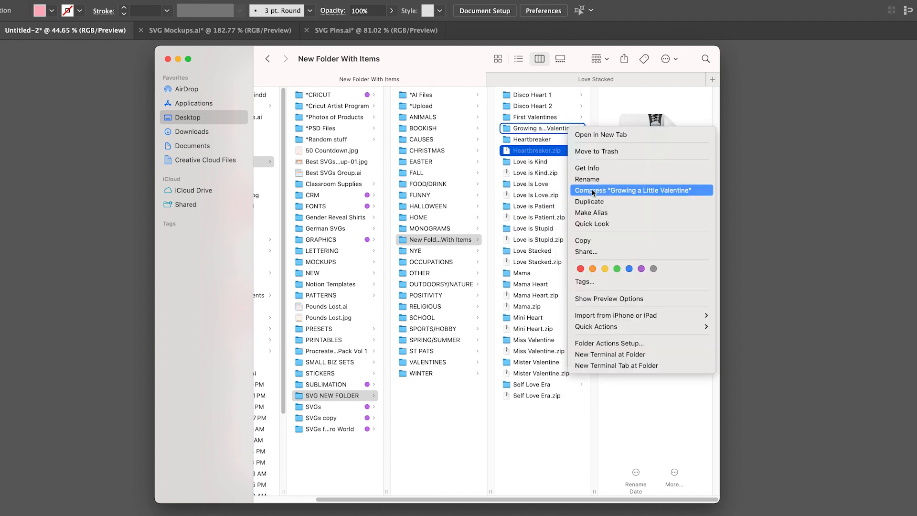
left_click(592, 191)
right_click(563, 117)
left_click(579, 177)
right_click(558, 105)
left_click(577, 167)
right_click(553, 88)
right_click(543, 91)
left_click(576, 151)
- Move the ZIP archives into their matching design folders
left_click_drag(525, 106, 524, 152)
left_click(522, 139)
left_click_drag(524, 173, 524, 164)
left_click_drag(524, 183, 524, 173)
mouse_move(524, 195)
left_mouse_down()
mouse_move(524, 184)
mouse_move(523, 196)
left_mouse_up()
mouse_move(520, 228)
left_mouse_down()
mouse_move(520, 207)
mouse_move(522, 230)
left_mouse_up()
left_click_drag(522, 250, 522, 240)
mouse_move(520, 261)
left_mouse_down()
mouse_move(521, 252)
mouse_move(519, 263)
left_mouse_up()
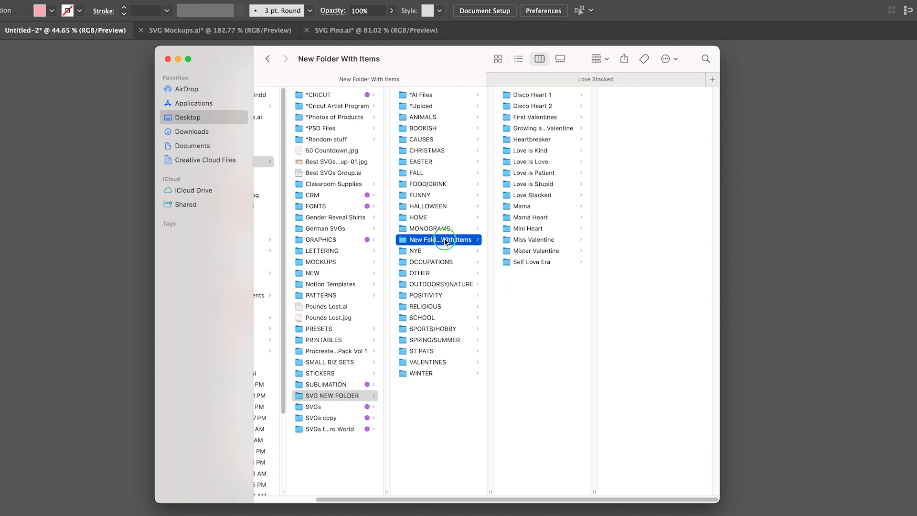
- Copy the New Folder With Items folder into the *Upload folder and check the contents of its Disco Heart 1 subfolder
right_click(444, 240)
left_click(457, 351)
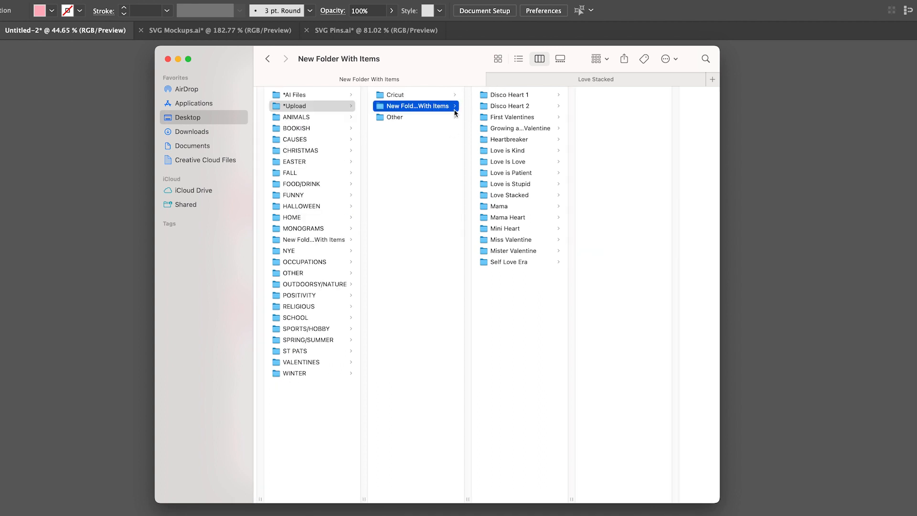
left_click(529, 95)
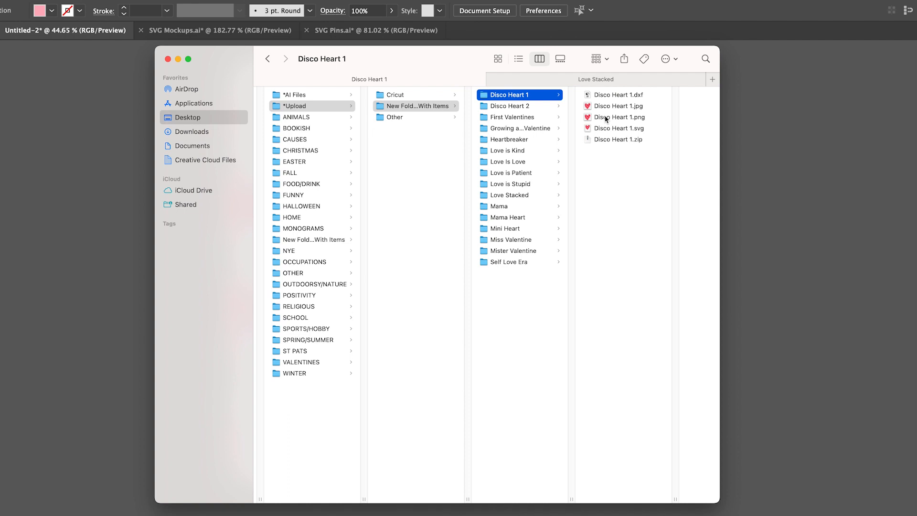
left_click(432, 95)
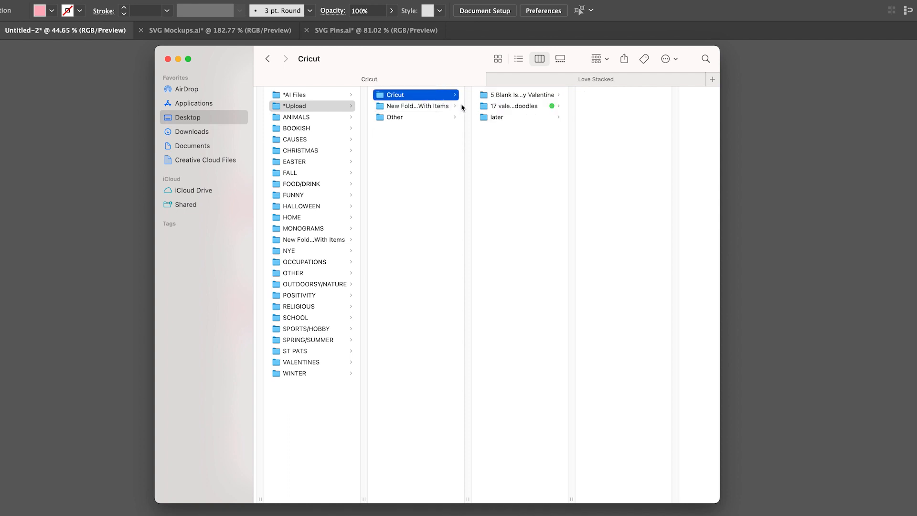
left_click(436, 106)
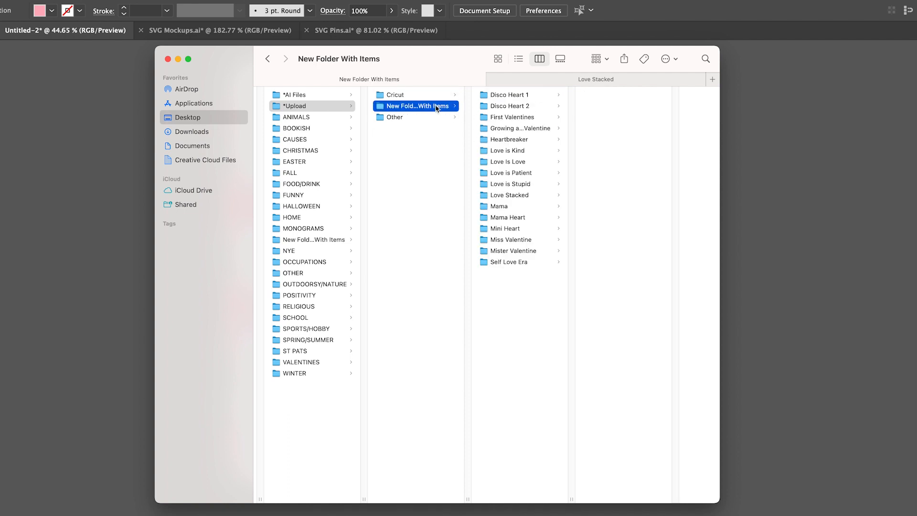
left_click(511, 96)
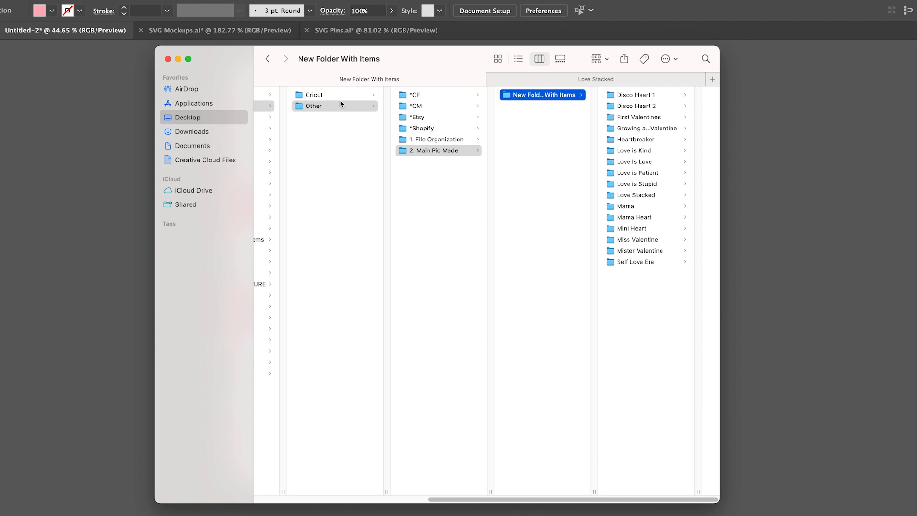
- Move the New Folder With Items folder from 1. File Organization into the *CF folder and open the *Etsy folder
left_click(428, 139)
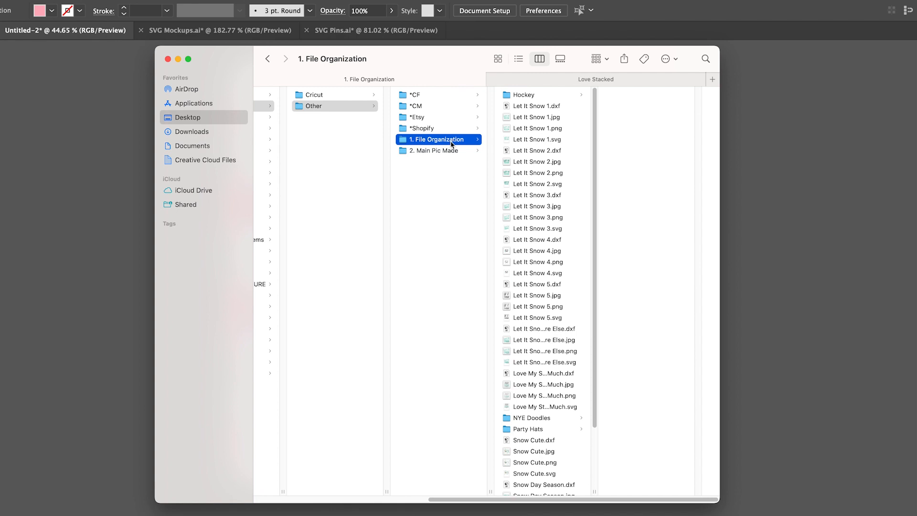
left_click(544, 407)
scroll(534, 354, "down", 1)
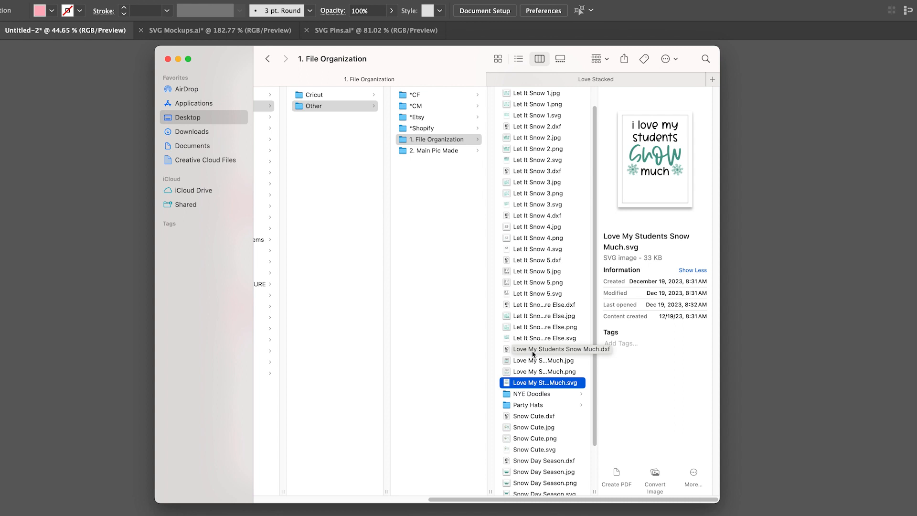
scroll(522, 395, "up", 1)
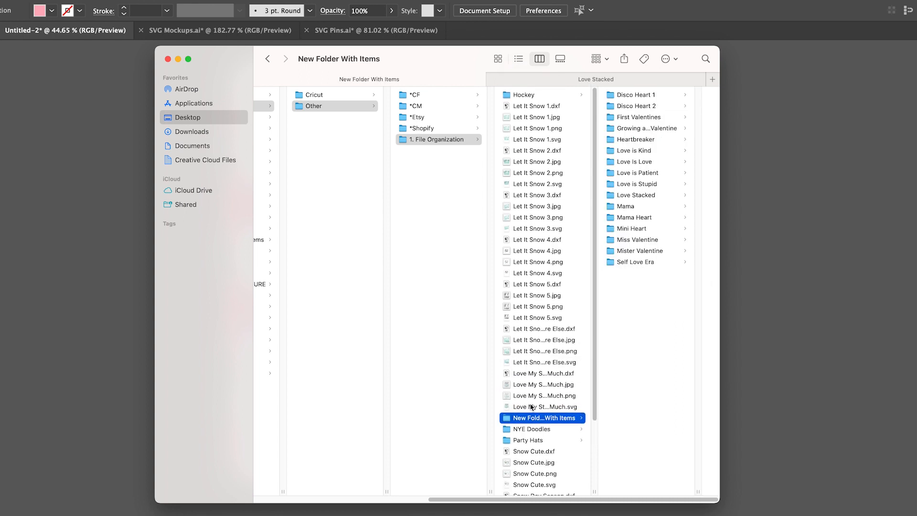
left_click_drag(523, 418, 416, 97)
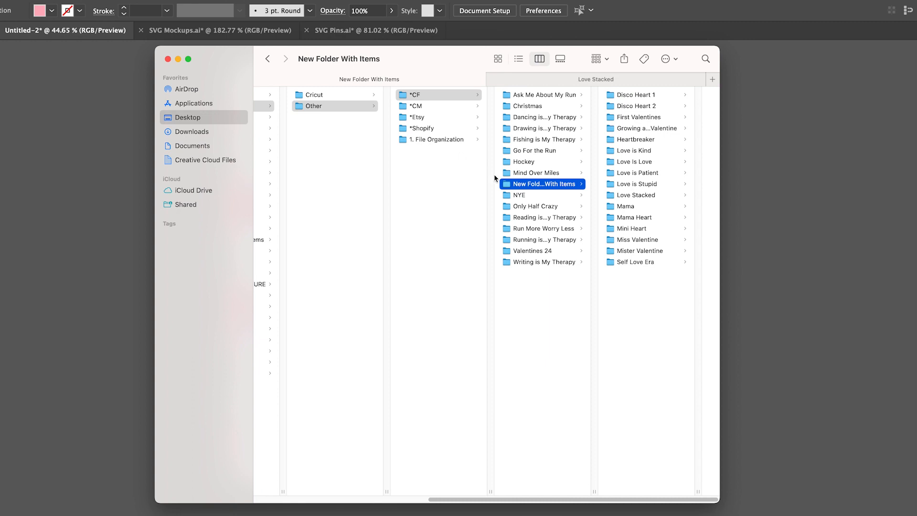
left_click(424, 117)
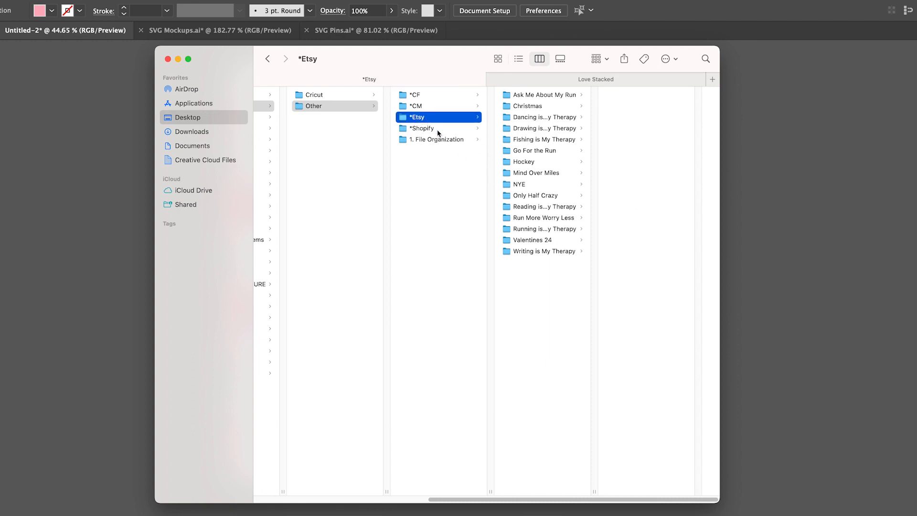
- Examine the design subfolders of New Folder With Items in *Shopify, plus the Reading is My Therapy, Valentines 24 and Writing is My Therapy folders
left_click(434, 128)
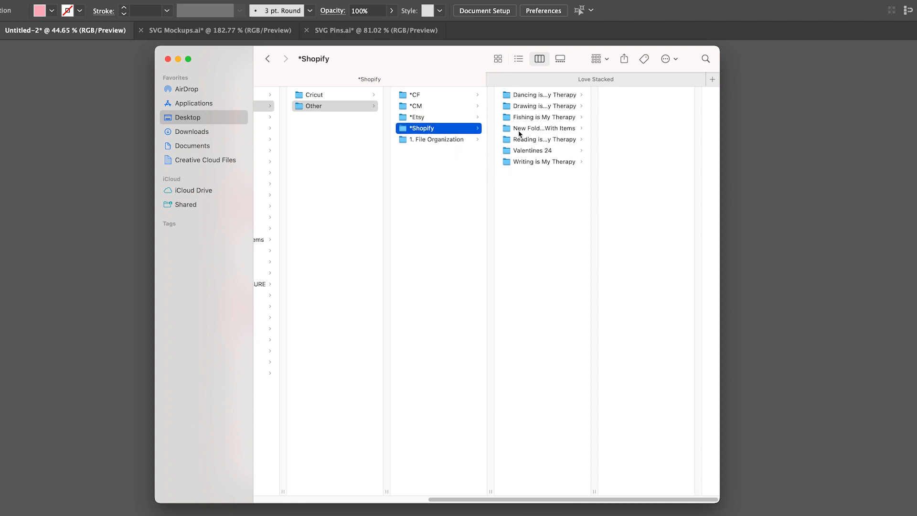
left_click(536, 129)
left_click(632, 94)
left_click(545, 117)
left_click(553, 139)
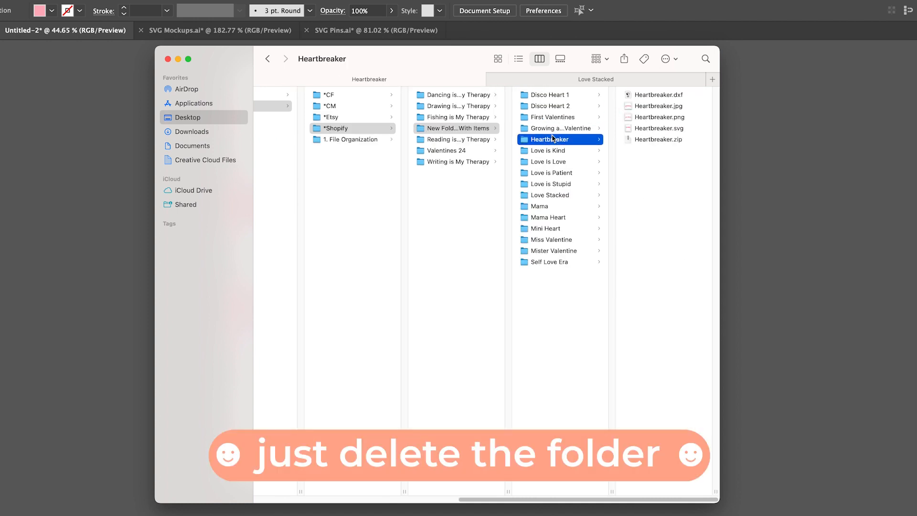
left_click(449, 143)
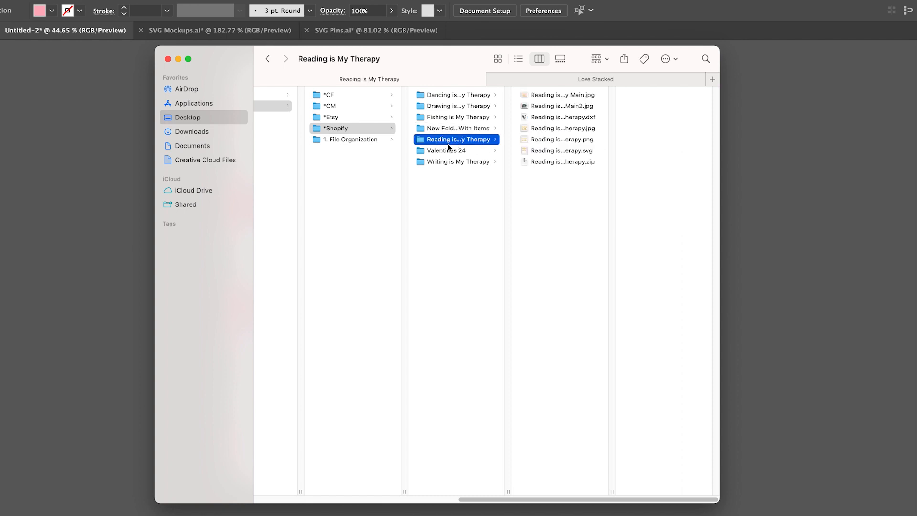
left_click(452, 154)
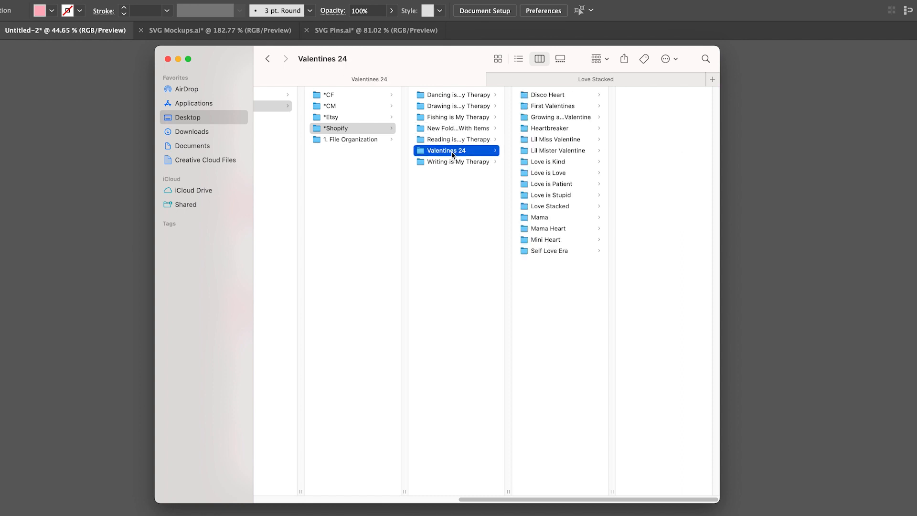
left_click(477, 162)
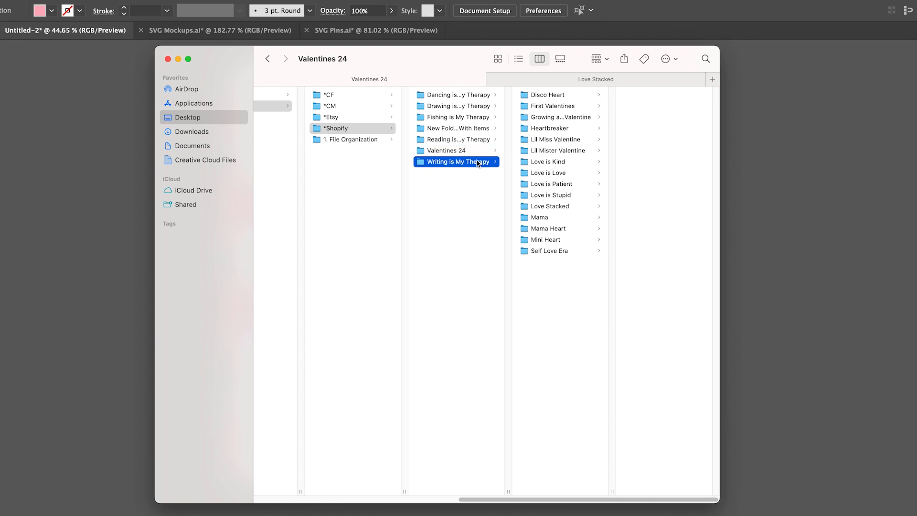
left_click(467, 107)
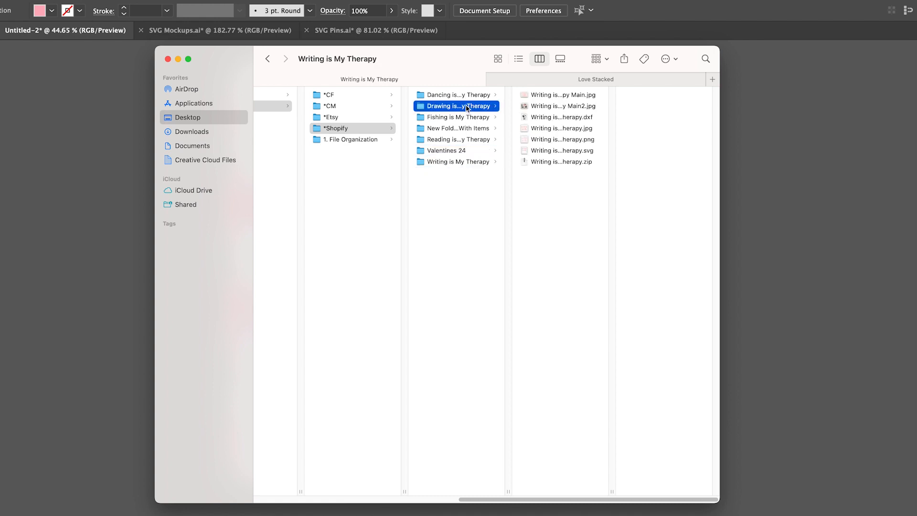
- Compare the folders stored in the *Etsy, *Shopify and *CF upload folders
left_click(359, 119, "shift")
left_click(356, 121)
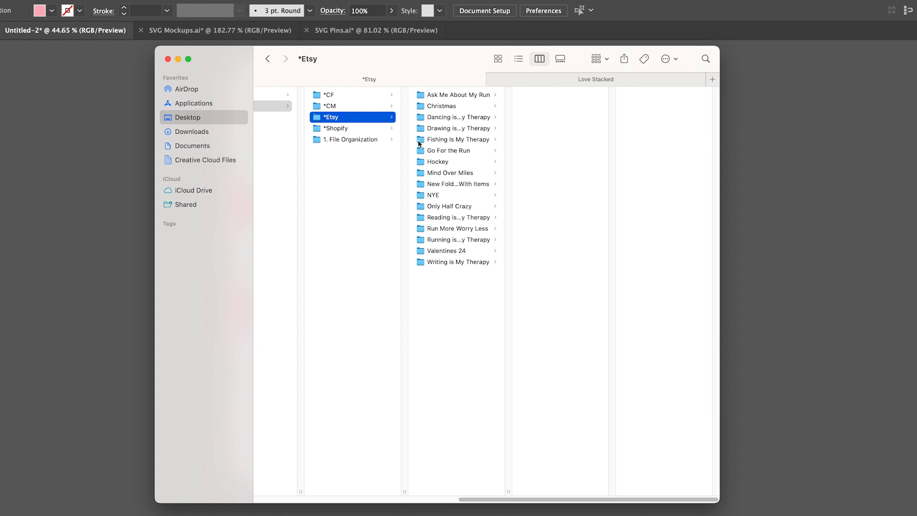
left_click(353, 128)
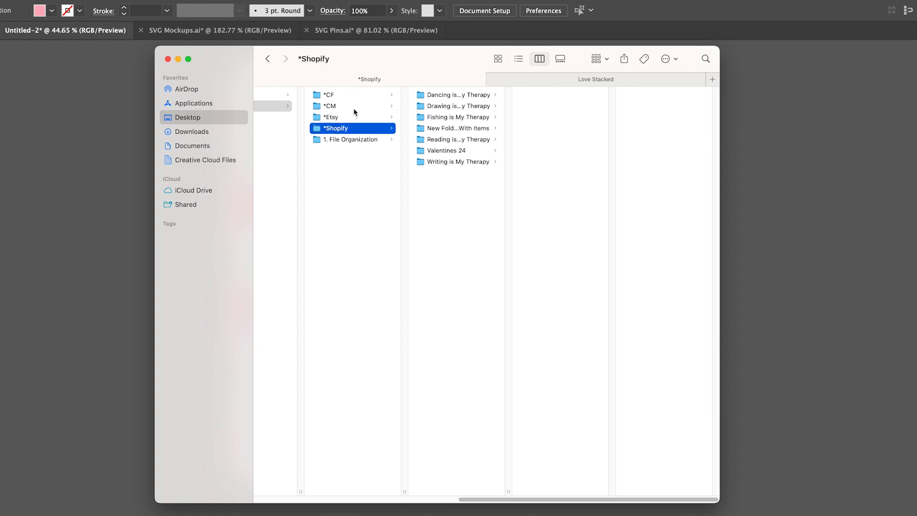
key("Up")
key("Up")
key("Up")
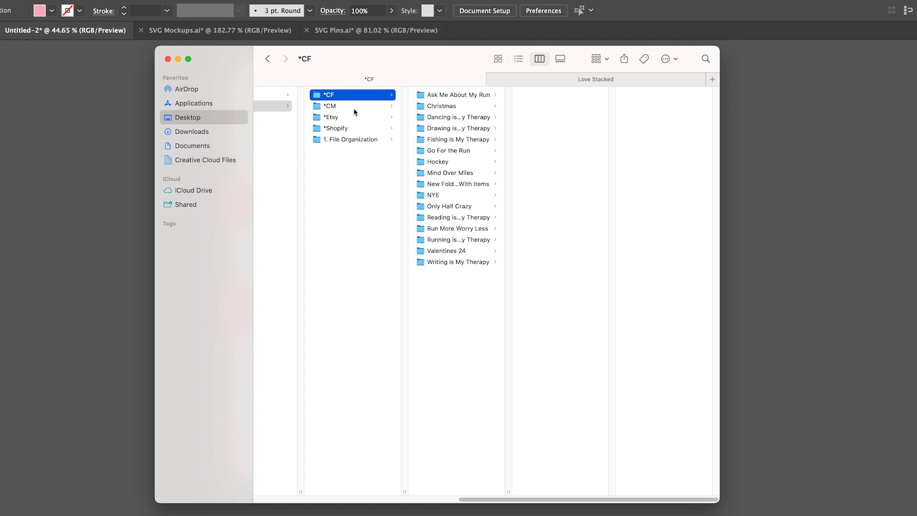
scroll(382, 182, "left", 5)
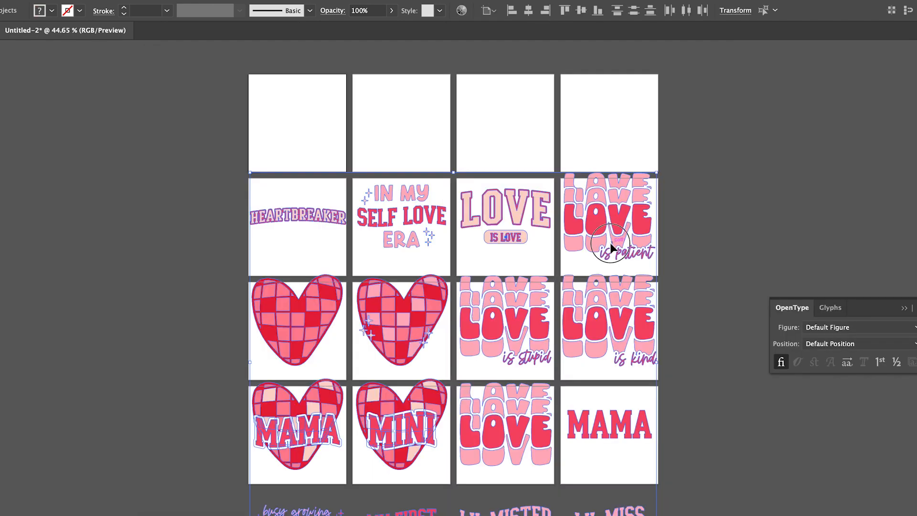
left_click_drag(621, 258, 621, 150)
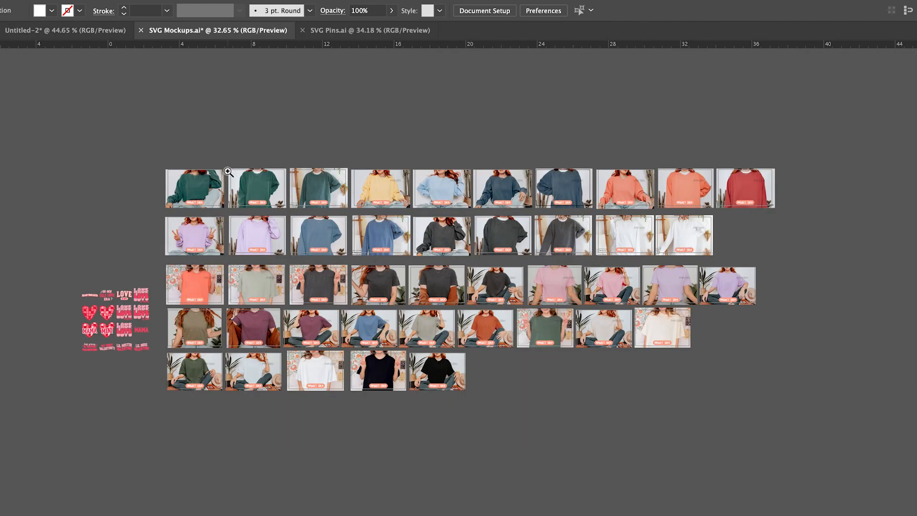
left_click(354, 161)
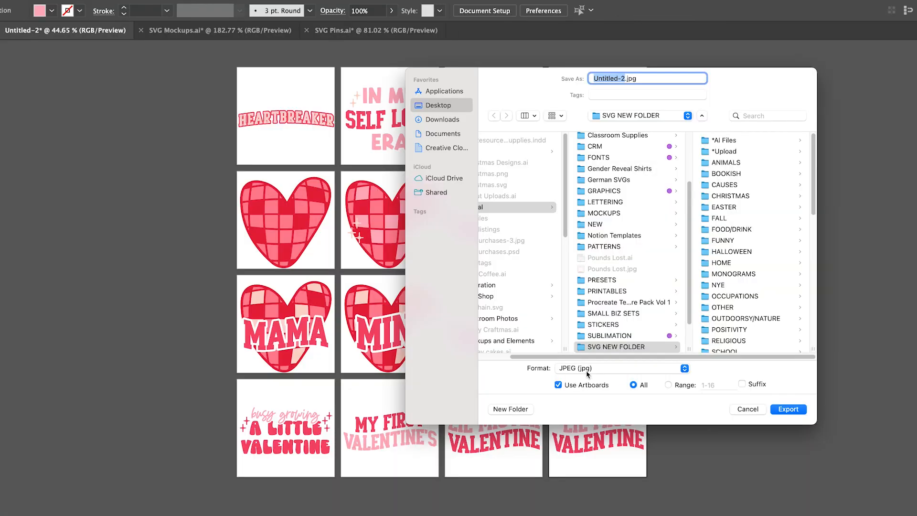
left_click(588, 368)
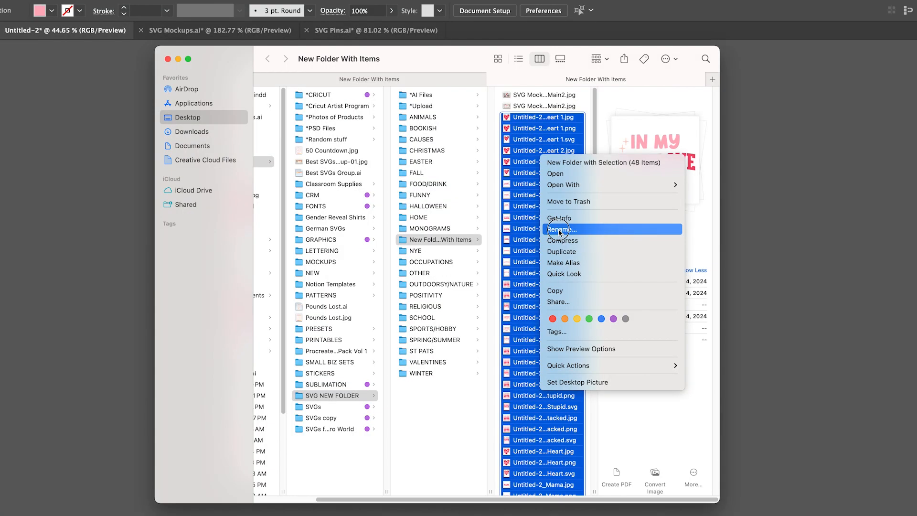
left_click(560, 233)
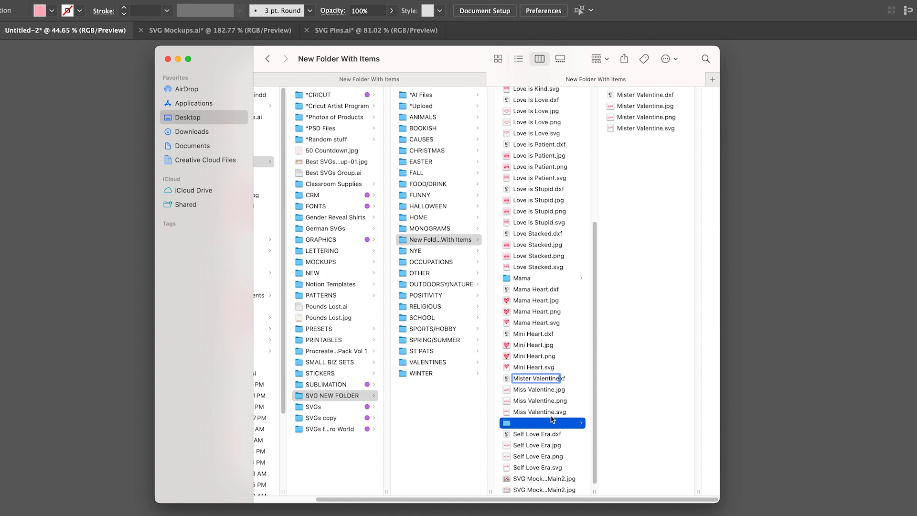
key("Return")
key("Up")
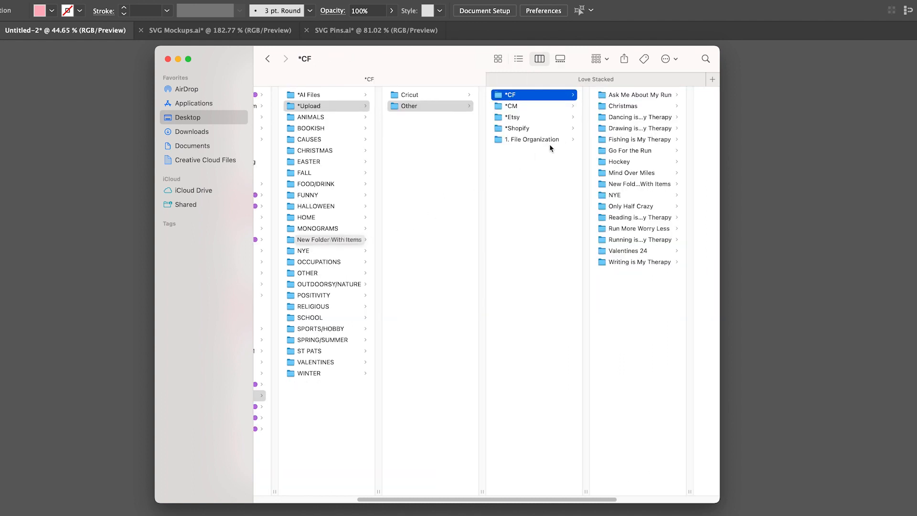
- Look through the *CM, *Etsy and *Shopify upload folders and open Valentines 24 inside *Shopify
left_click(454, 107)
left_click(450, 118)
left_click(448, 128)
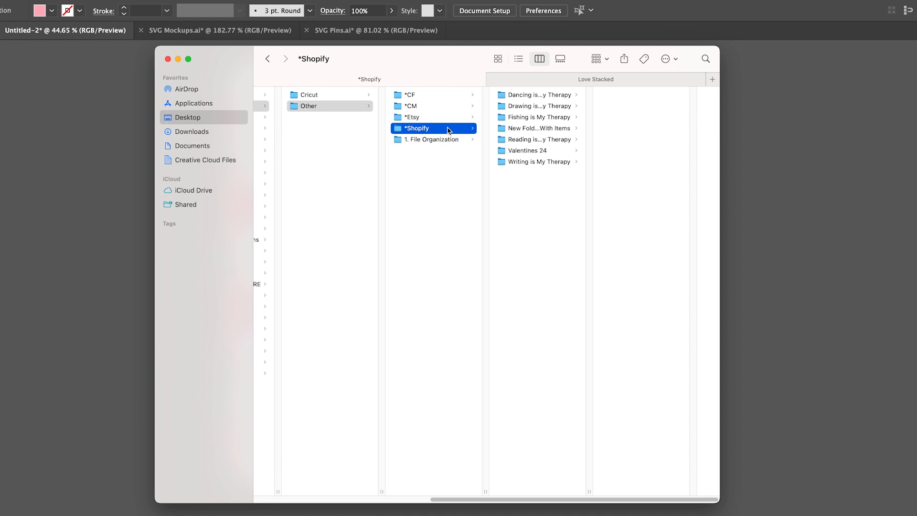
key("Right")
key("Down")
key("Down")
key("Down")
key("Down")
key("Down")
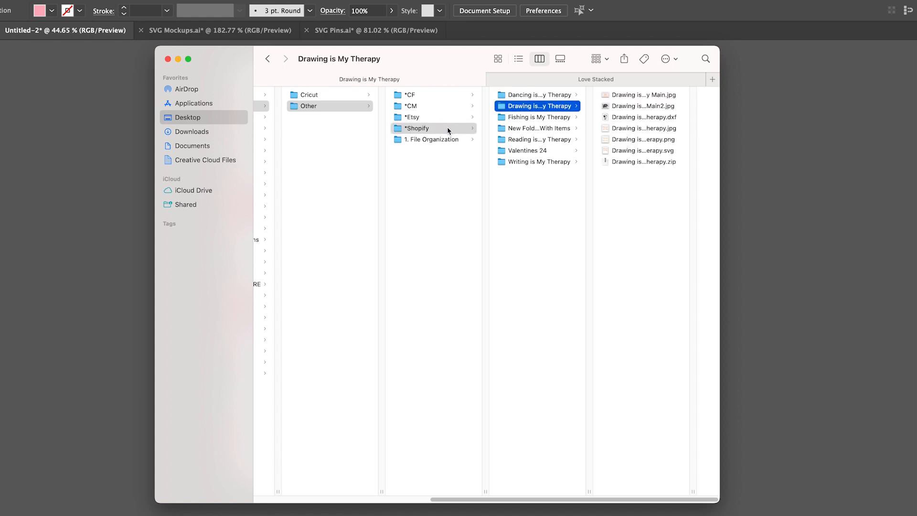
key("Right")
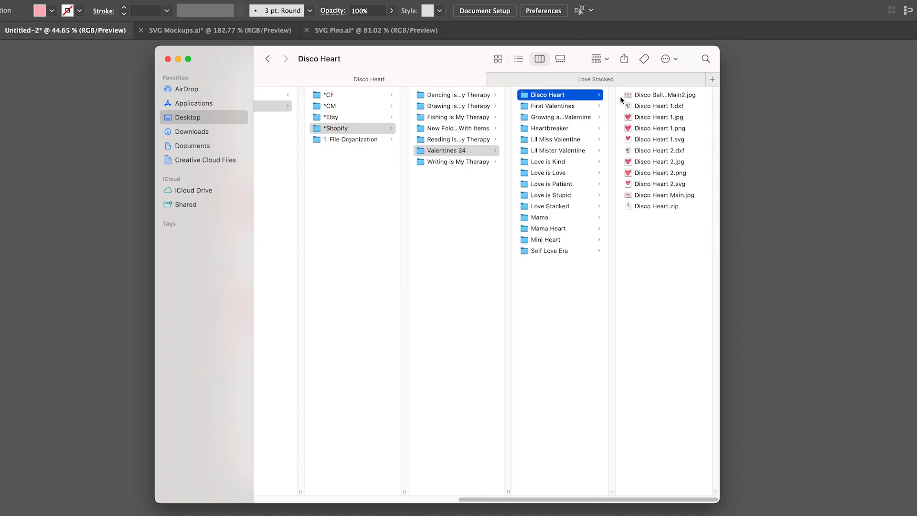
- Go through the Valentines 24 design folders to Heartbreaker and preview the listing images, design formats and ZIP archive inside it
key("Down")
key("Down")
key("Down")
key("Right")
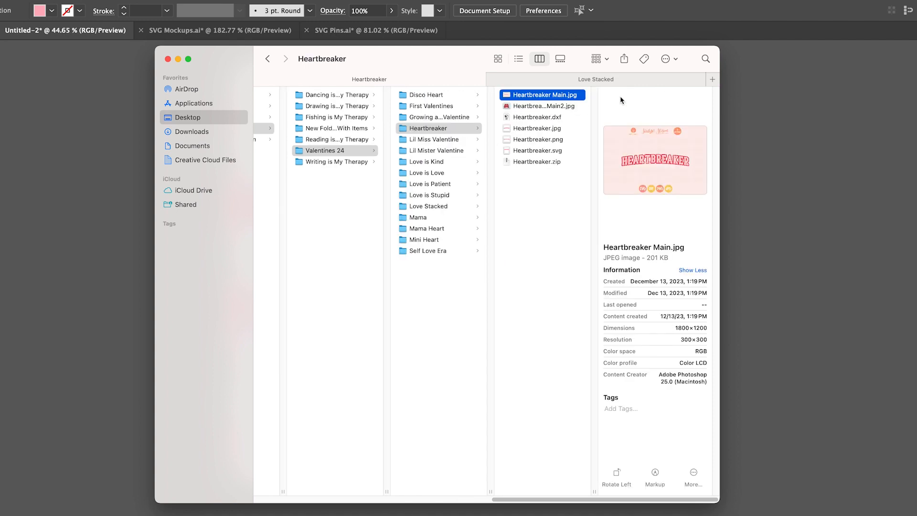
key("Down")
key("Left")
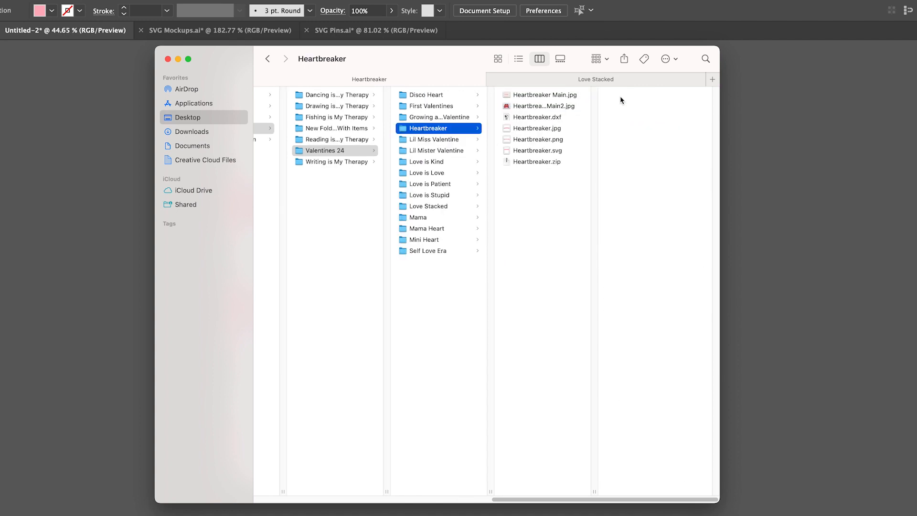
key("Right")
key("Down")
key("Down")
key("Down")
key("Down")
key("Down")
key("Down")
key("Left")
- Preview the files in the Lil Miss Valentine folder, from the main images to the ZIP archive
key("Down")
key("Right")
key("Down")
key("Down")
key("Down")
key("Down")
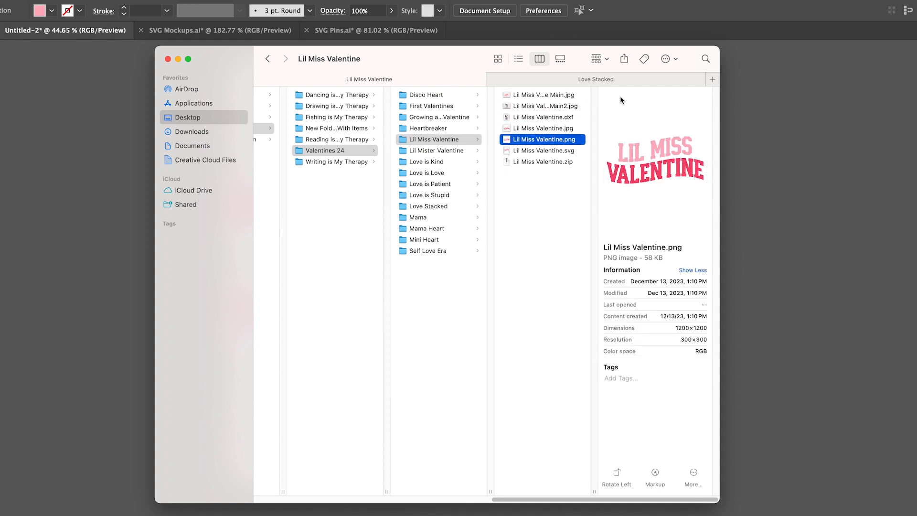
key("Down")
key("Down")
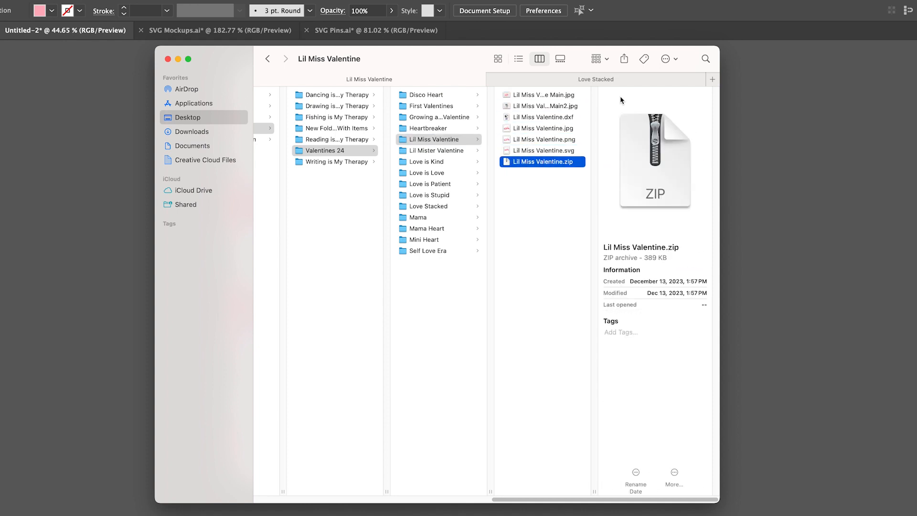
key("Left")
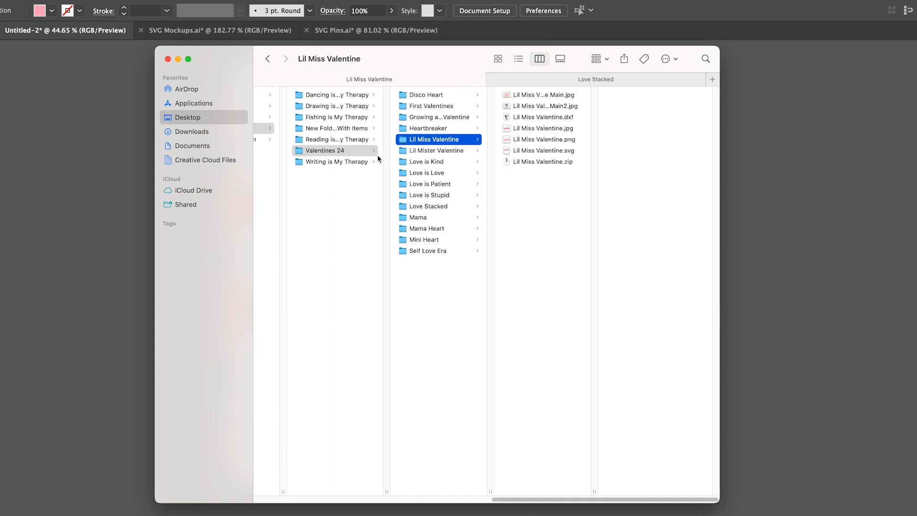
scroll(406, 181, "left", 3)
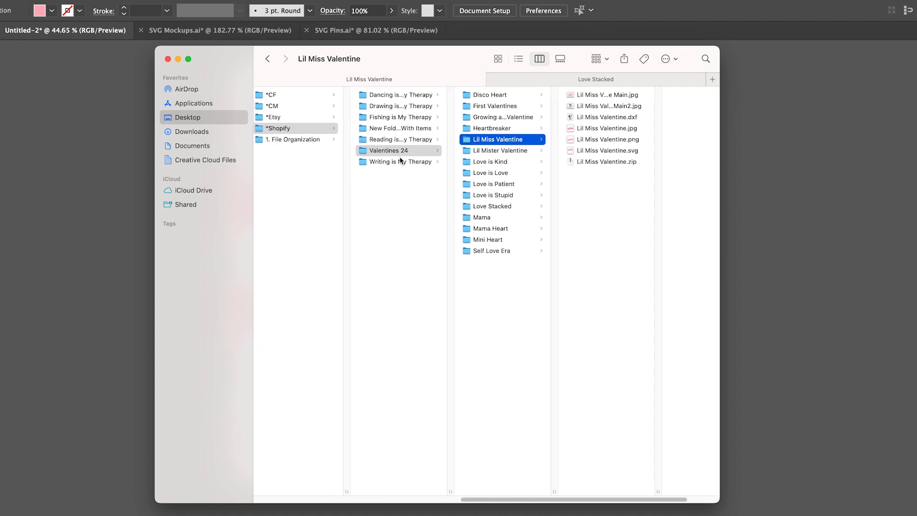
scroll(420, 199, "left", 3)
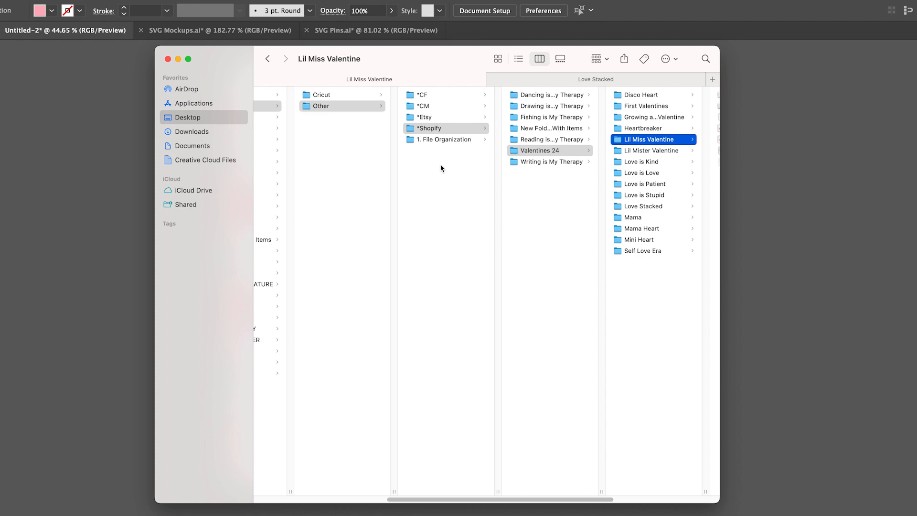
scroll(491, 165, "right", 3)
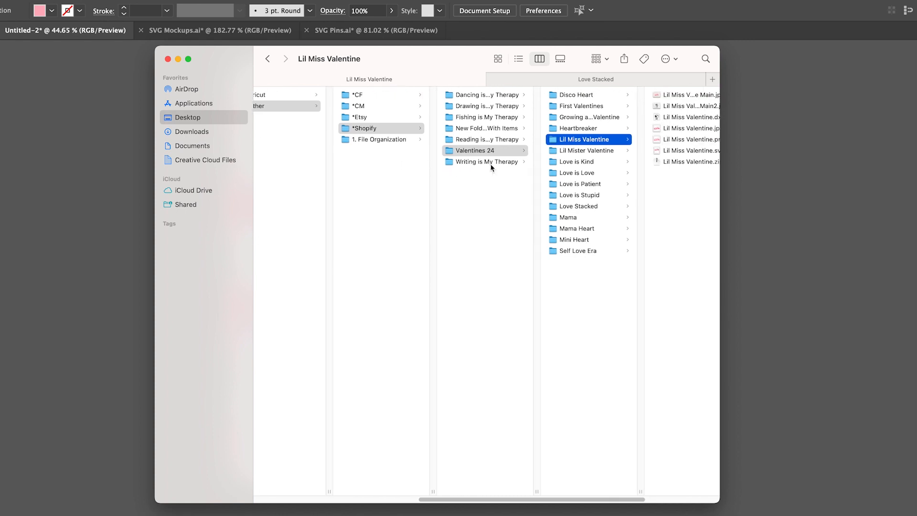
scroll(491, 165, "right", 2)
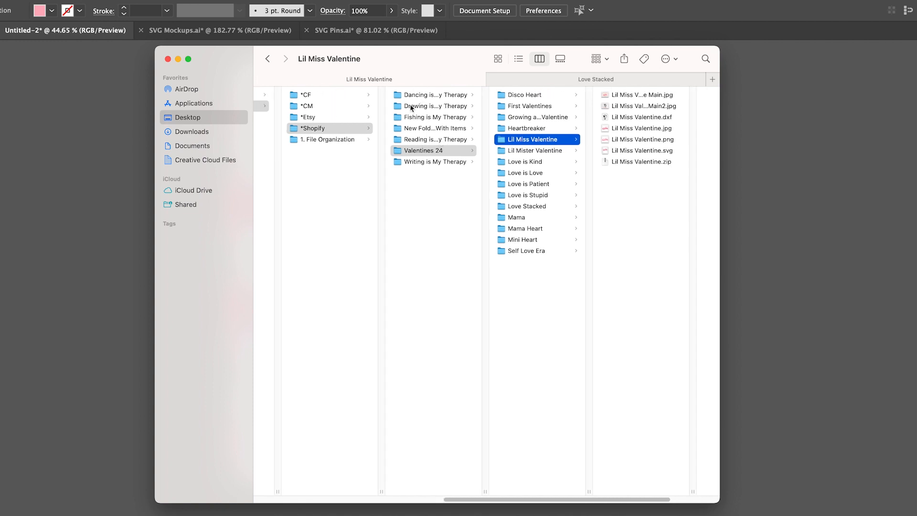
scroll(443, 131, "left", 1)
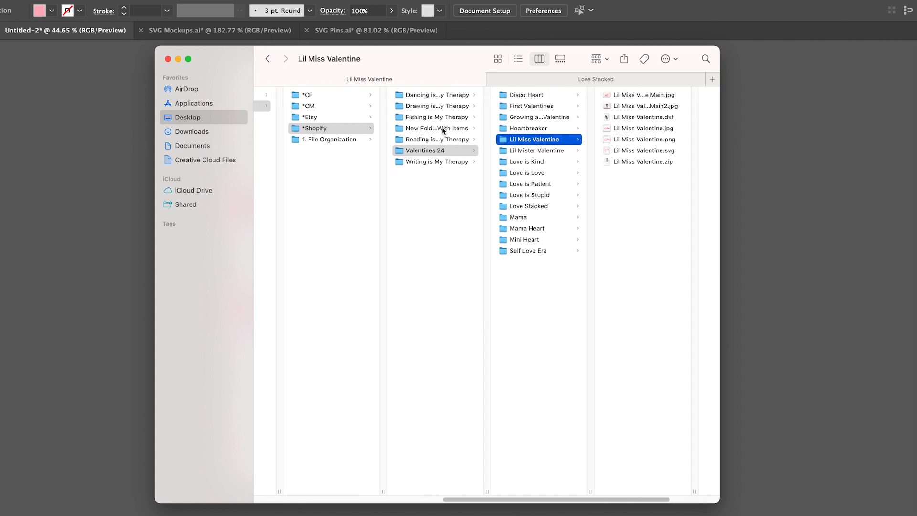
- Look through the files in 1. File Organization and return to the *Shopify folder
left_click(356, 139)
scroll(416, 201, "down", 5)
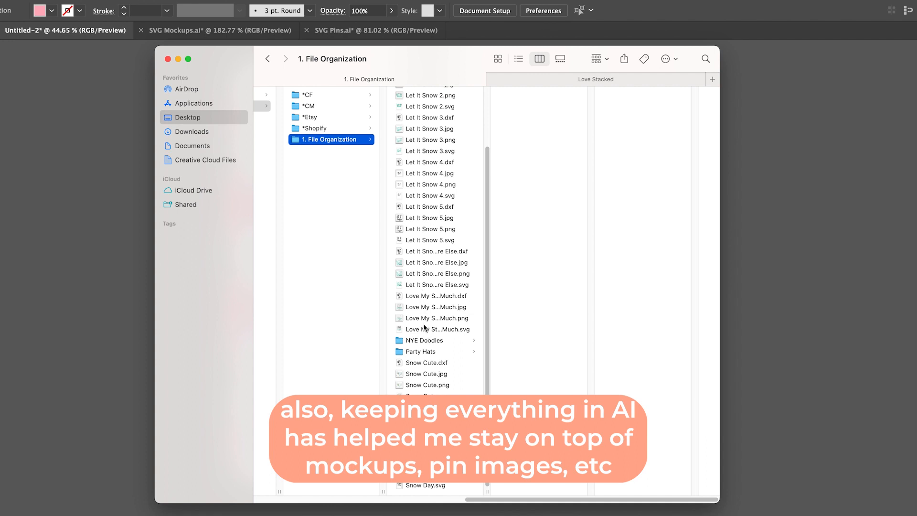
scroll(422, 294, "up", 3)
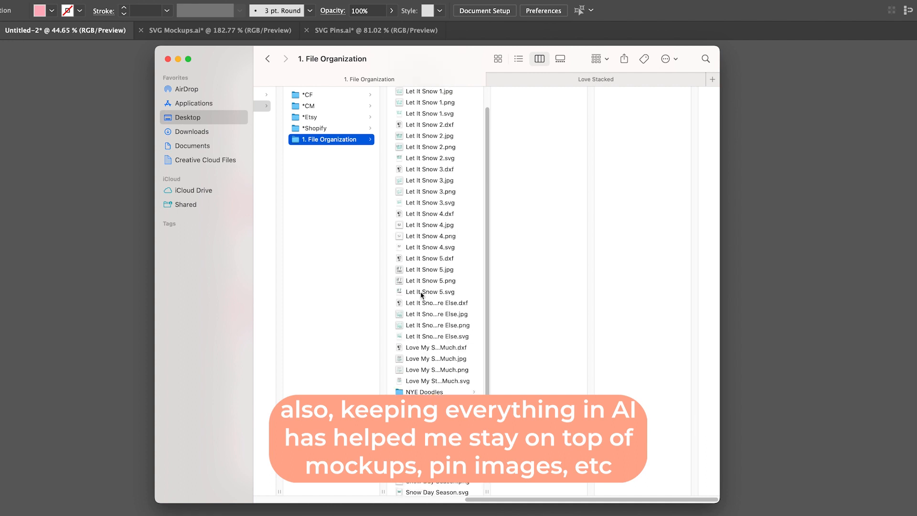
left_click(336, 129)
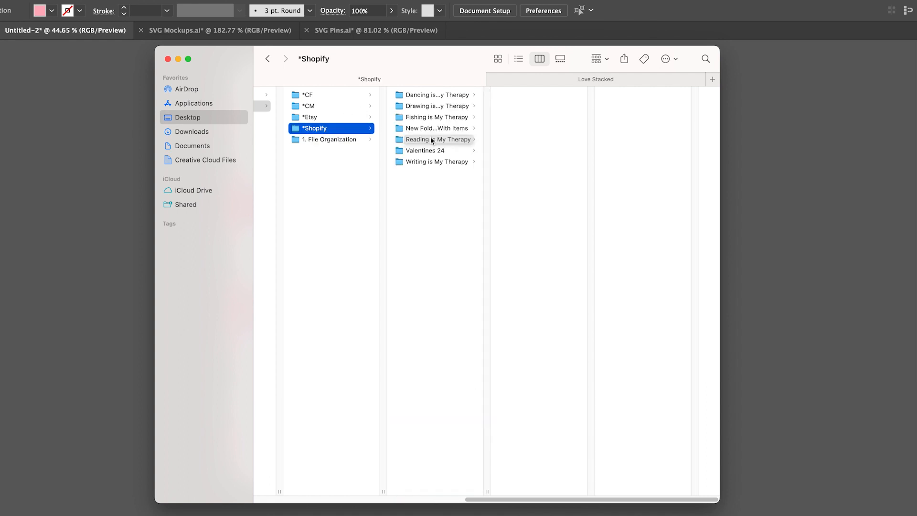